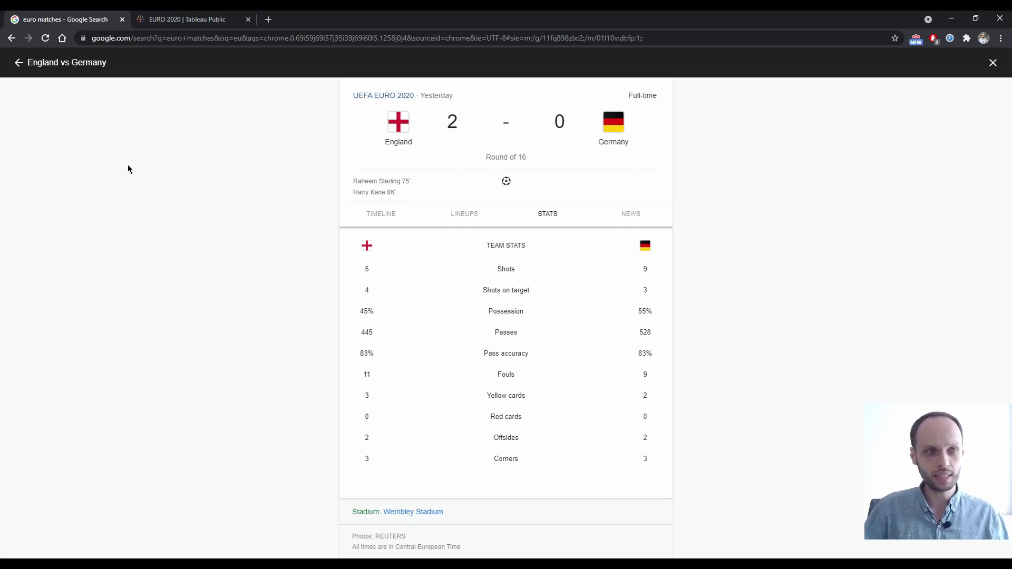
Return to the UEFA EURO 2020 match list and review the Round of 16 and quarter-final fixtures.
left_click(20, 65)
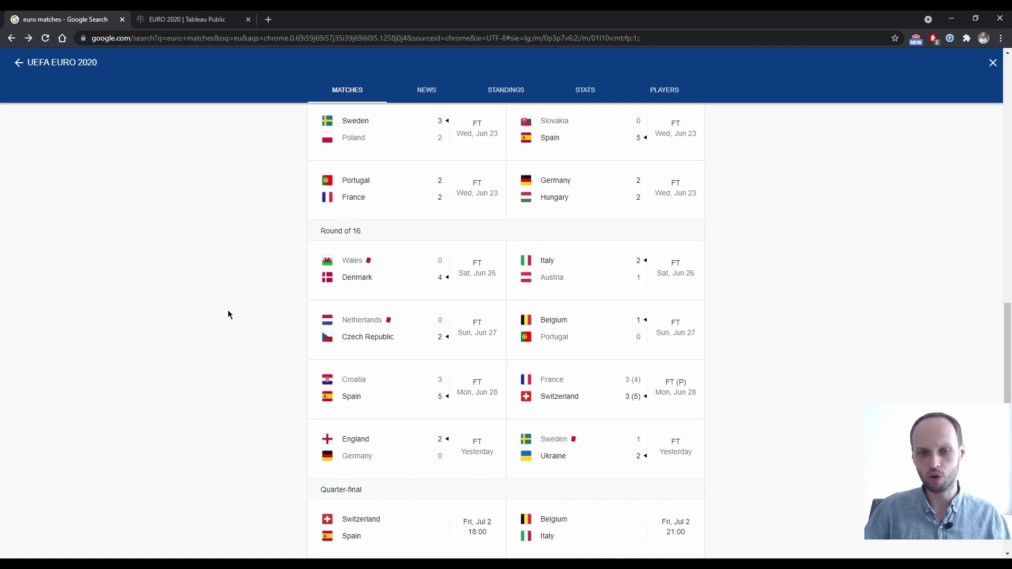
scroll(253, 348, "down", 2)
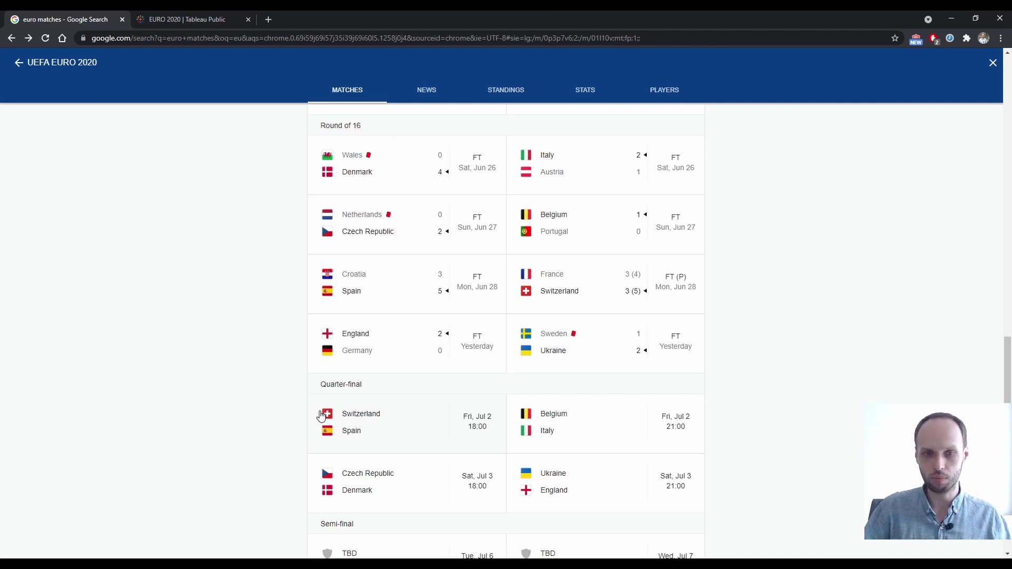
scroll(292, 393, "up", 3)
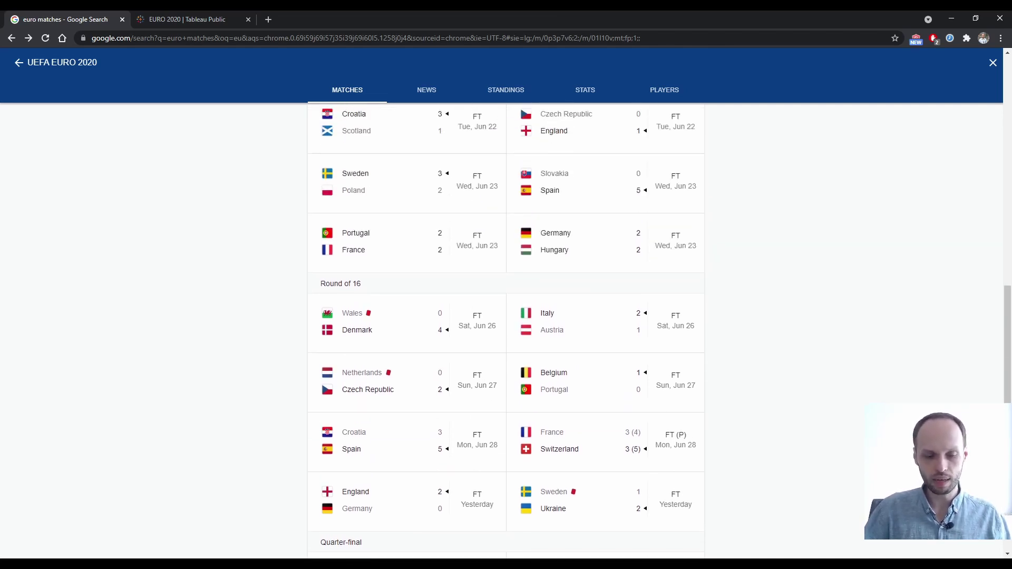
Switch to the Matches KR workbook in Excel and examine the Match ID, Match and Team ID columns in the first rows.
key("alt+Tab")
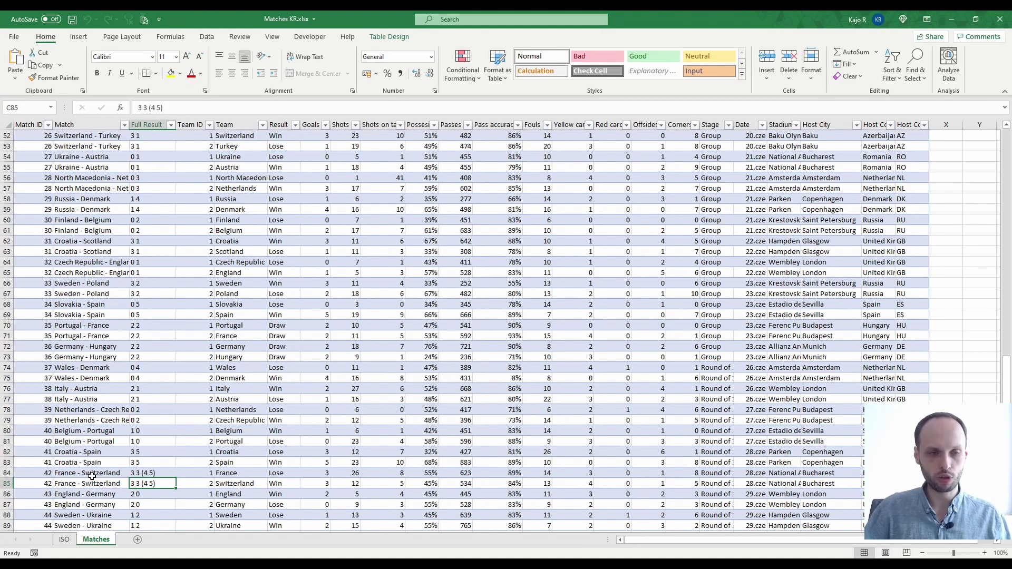
scroll(91, 481, "up", 17)
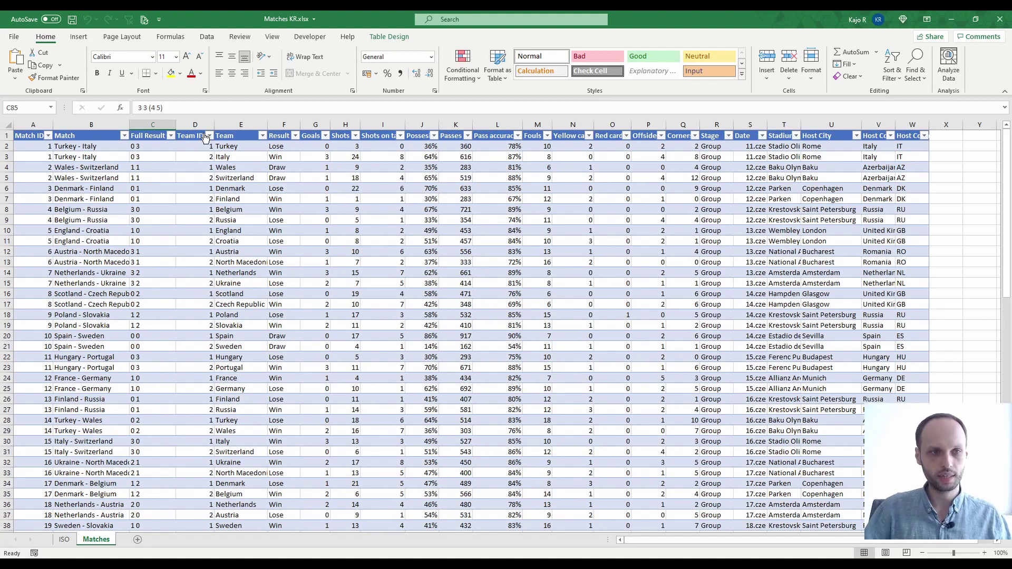
left_click(113, 154)
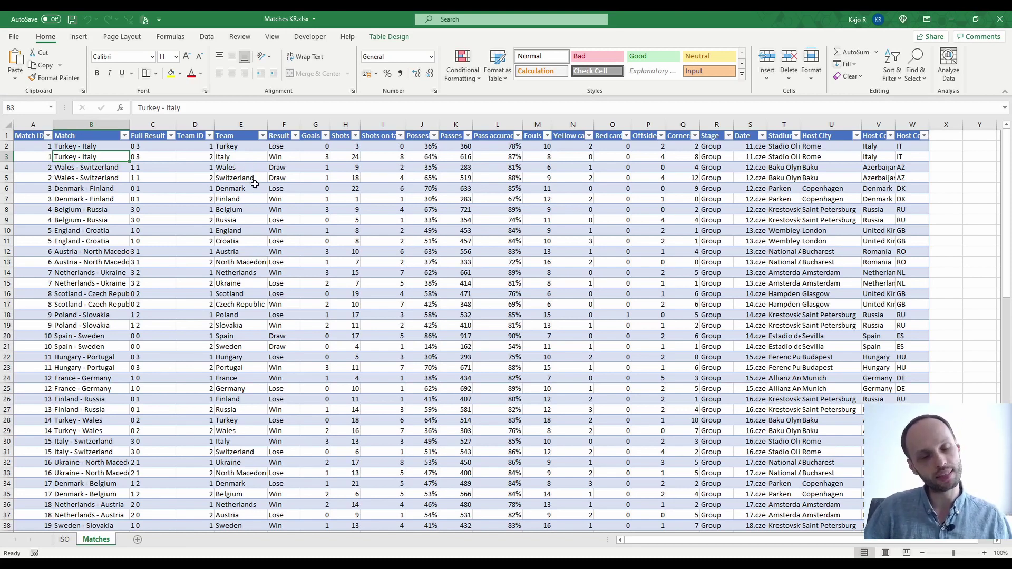
left_click(262, 136)
left_click(264, 136)
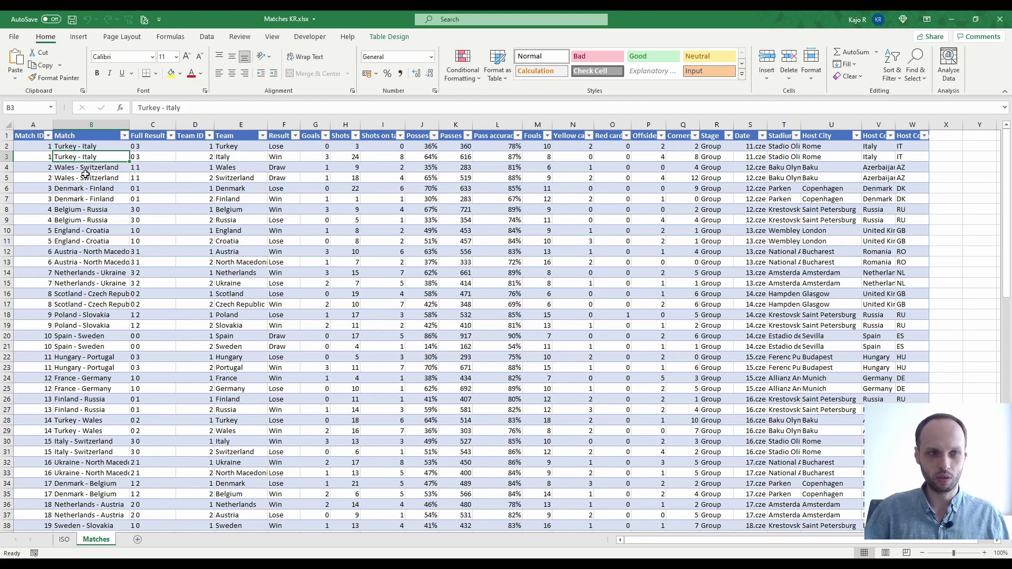
left_click(44, 146)
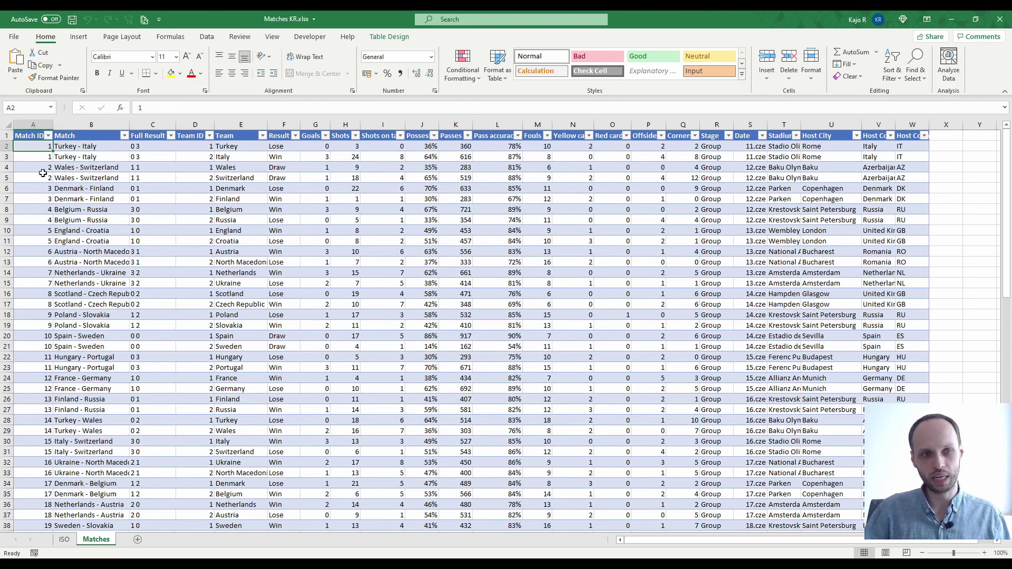
left_click(203, 150)
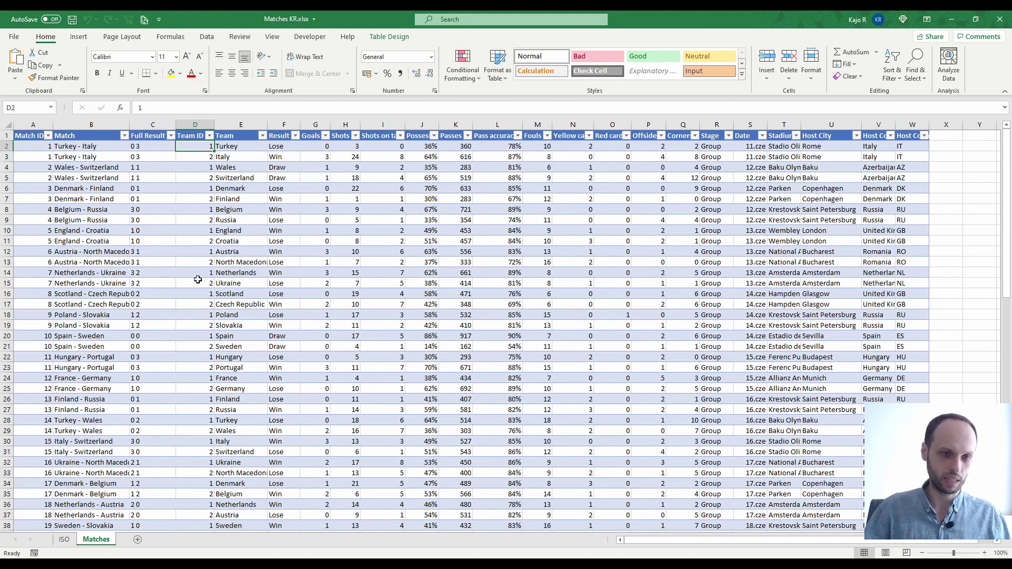
Step through the first row's match statistics from Result to Passes.
left_click(290, 148)
key("Right")
key("Right")
key("Right")
key("Right")
key("Right")
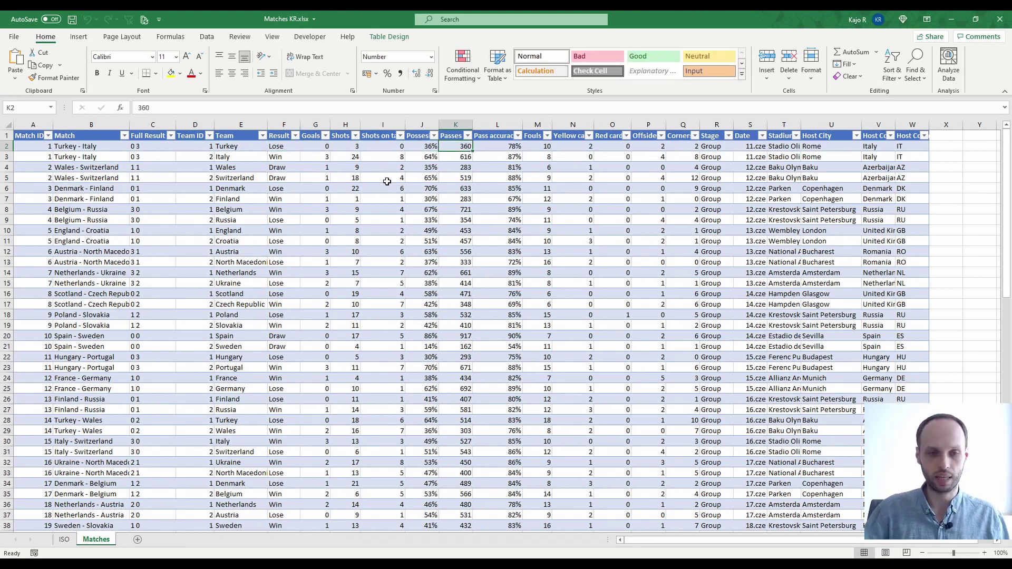
Review the Matches table down to its last rows and return to the first records.
scroll(331, 278, "down", 19)
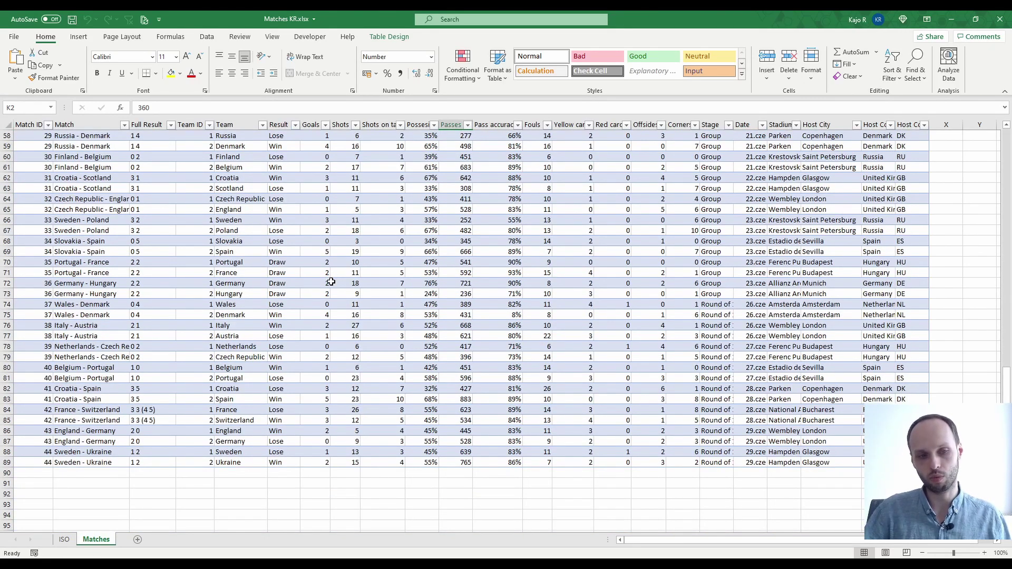
left_click(7, 462)
left_click(195, 421)
scroll(503, 385, "up", 10)
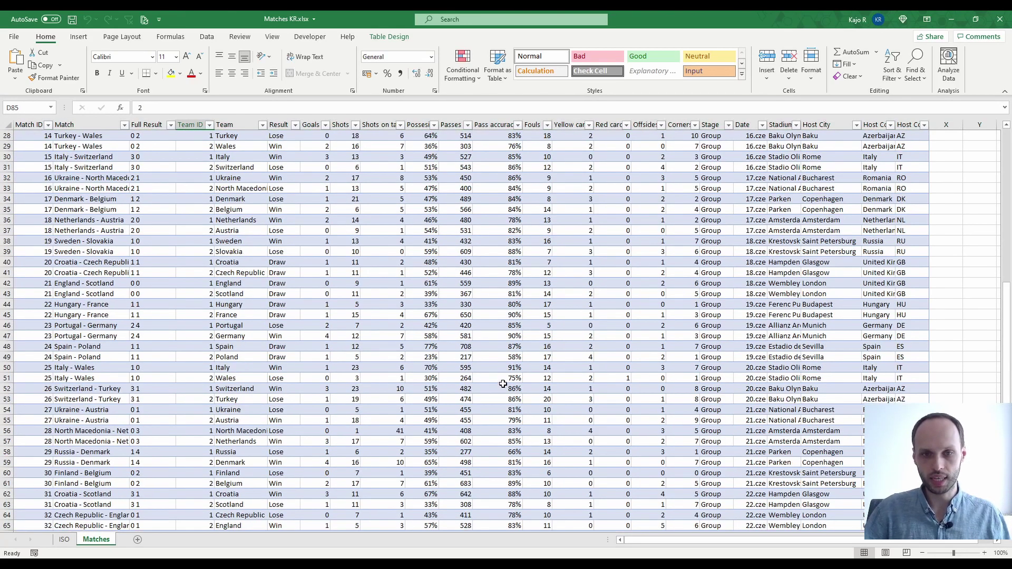
scroll(503, 385, "up", 9)
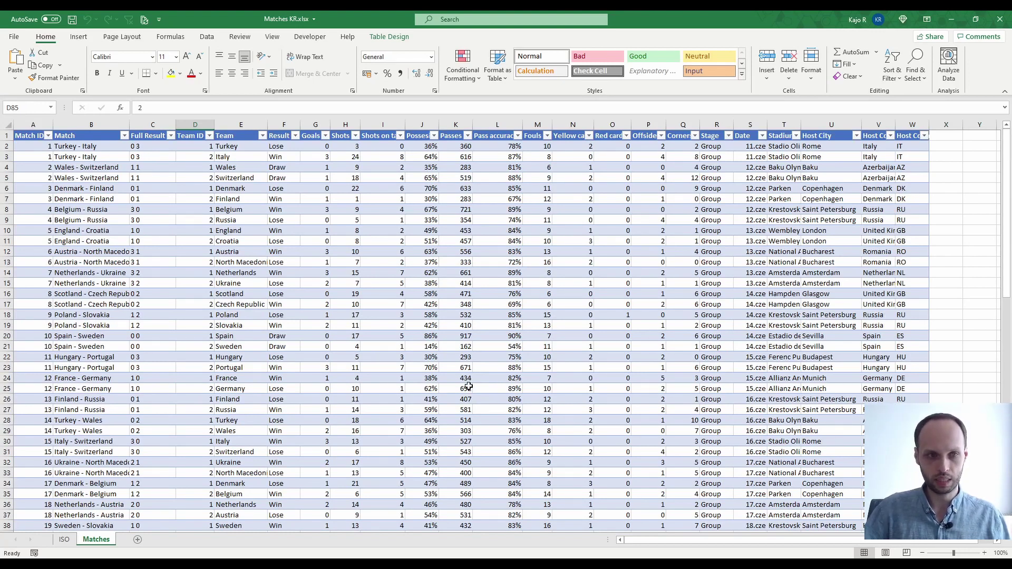
Check the first Denmark - Finland row from Full Result across to Result.
left_click(142, 187)
key("Right")
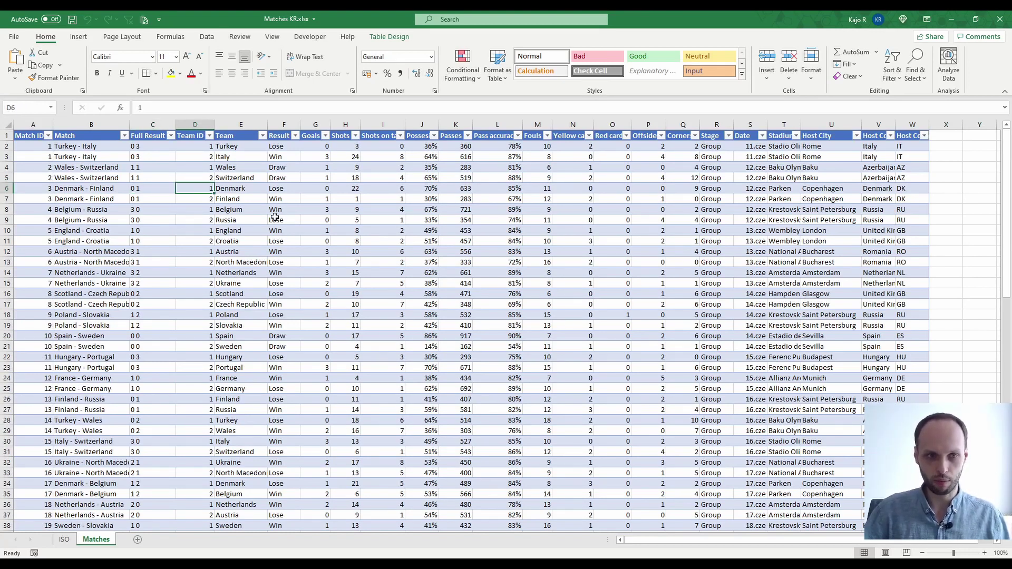
key("Right")
key("Right")
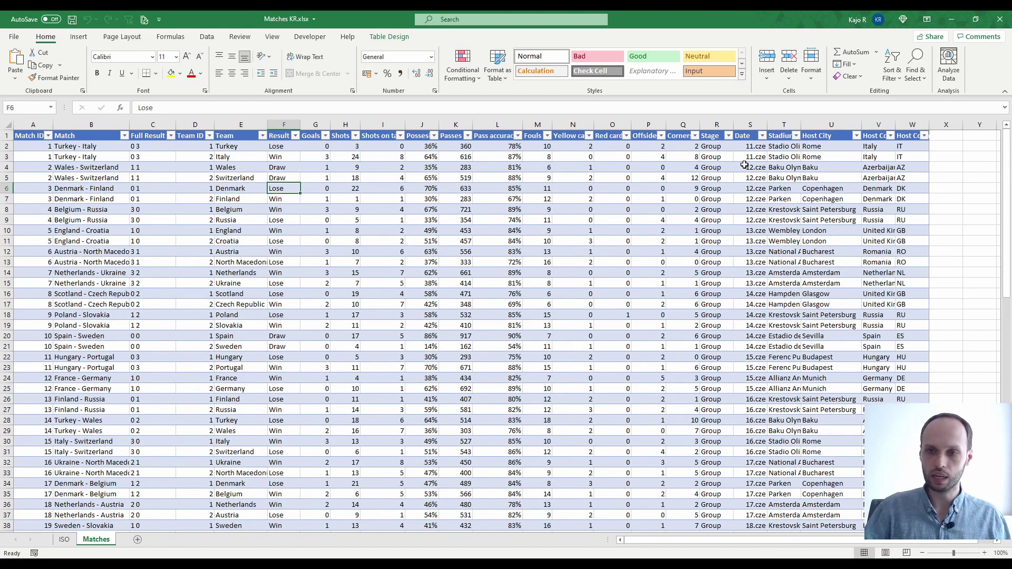
Inspect the first match's stadium, host city, host country and country code cells.
left_click(788, 147)
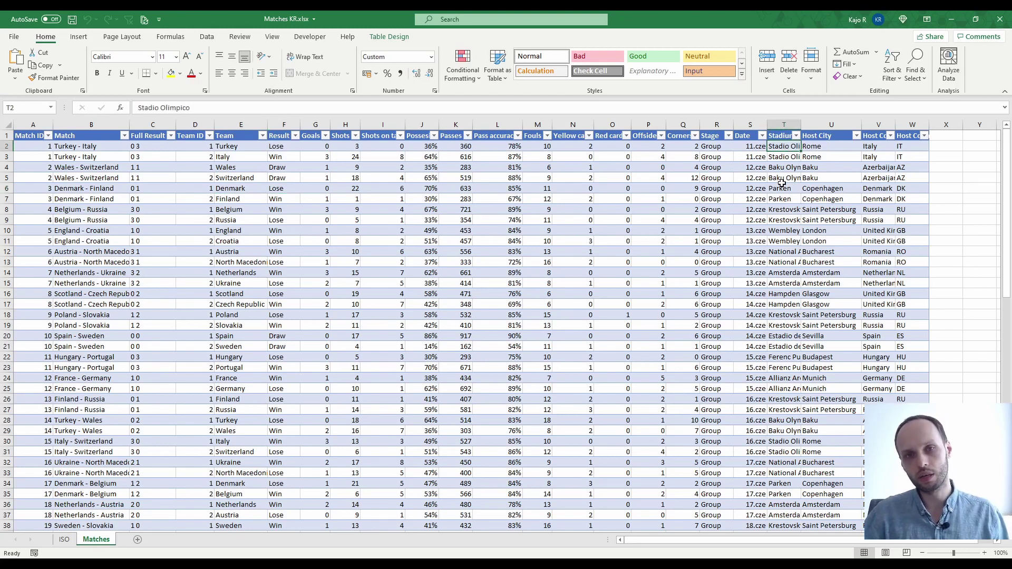
left_click(827, 149)
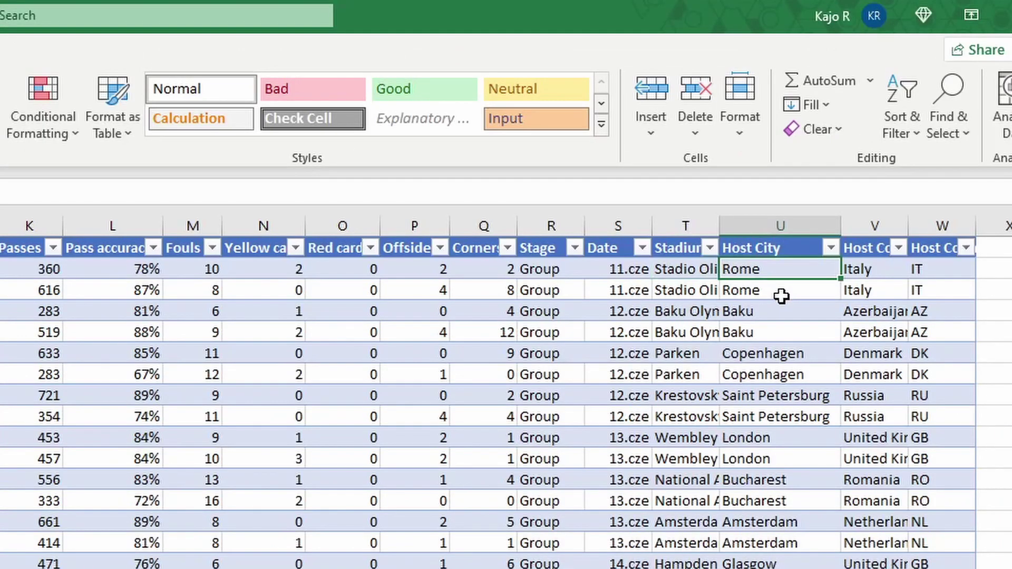
left_click(882, 271)
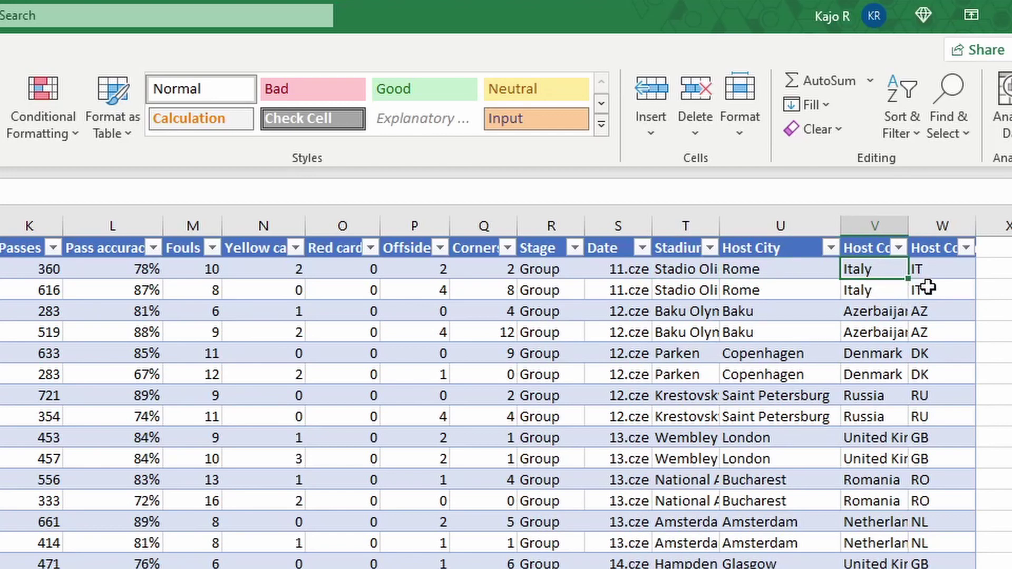
left_click(938, 271)
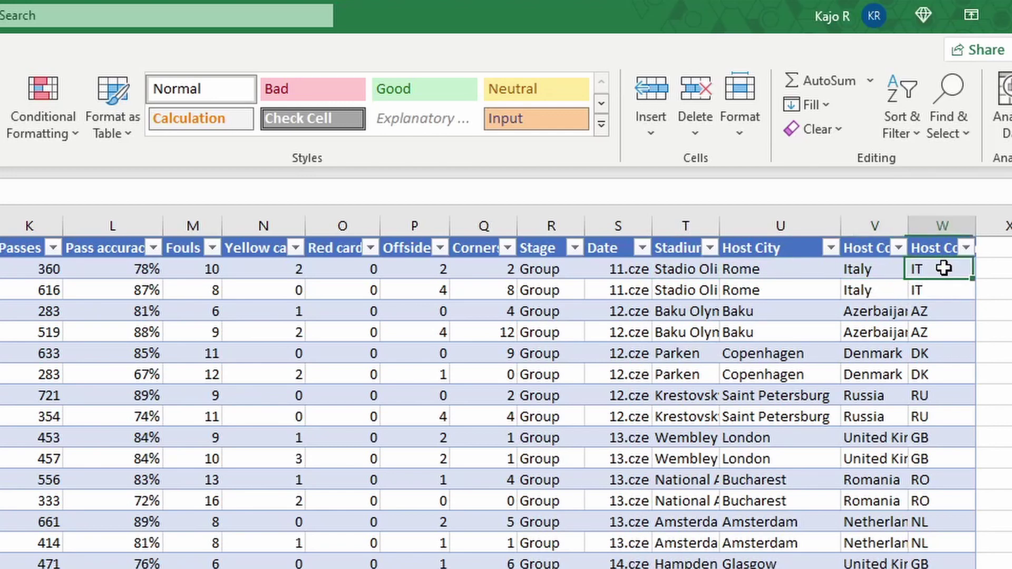
Look at the country codes on the ISO sheet and return to the match records on the Matches sheet.
left_click(66, 539)
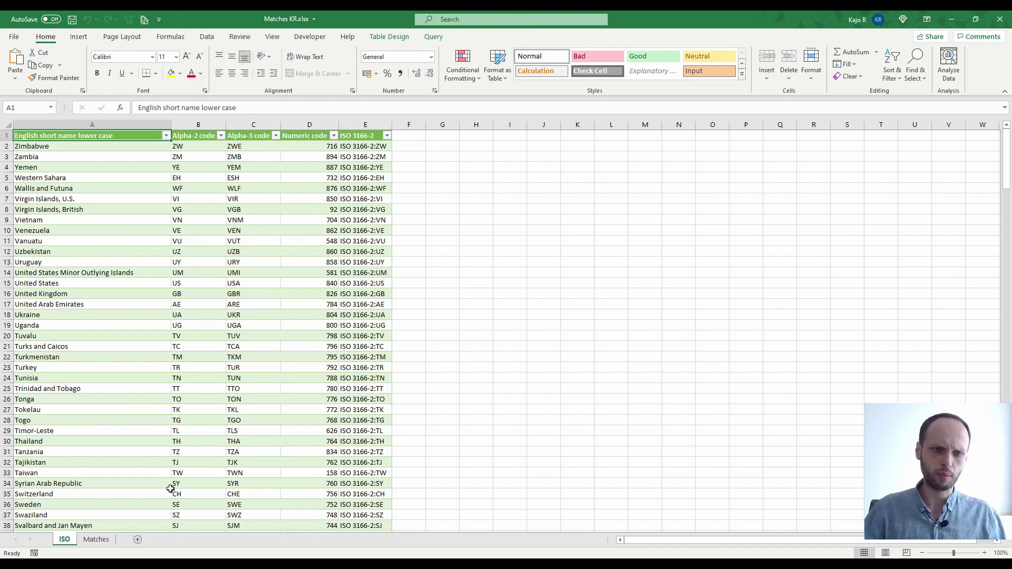
left_click(95, 540)
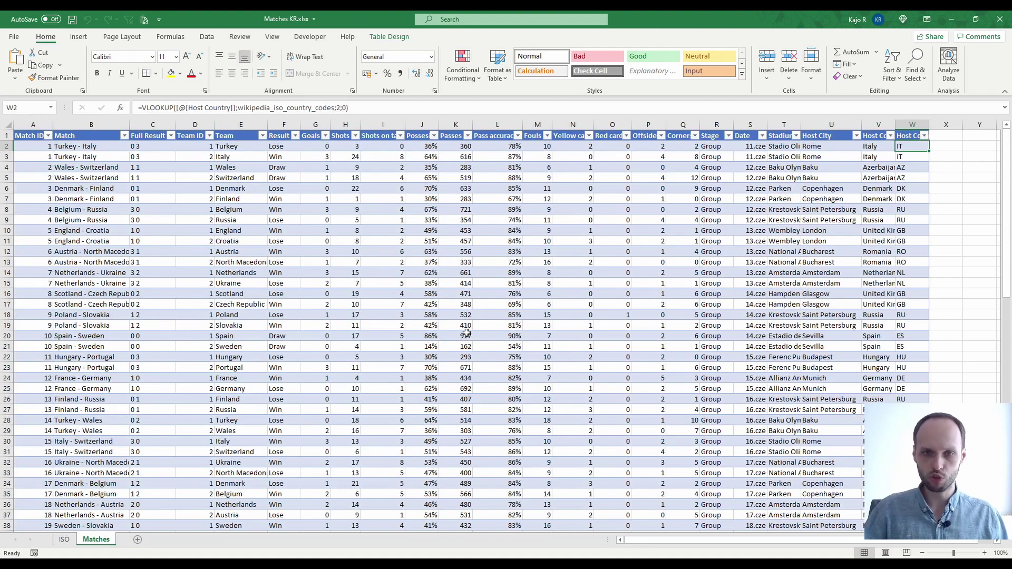
scroll(467, 333, "down", 3)
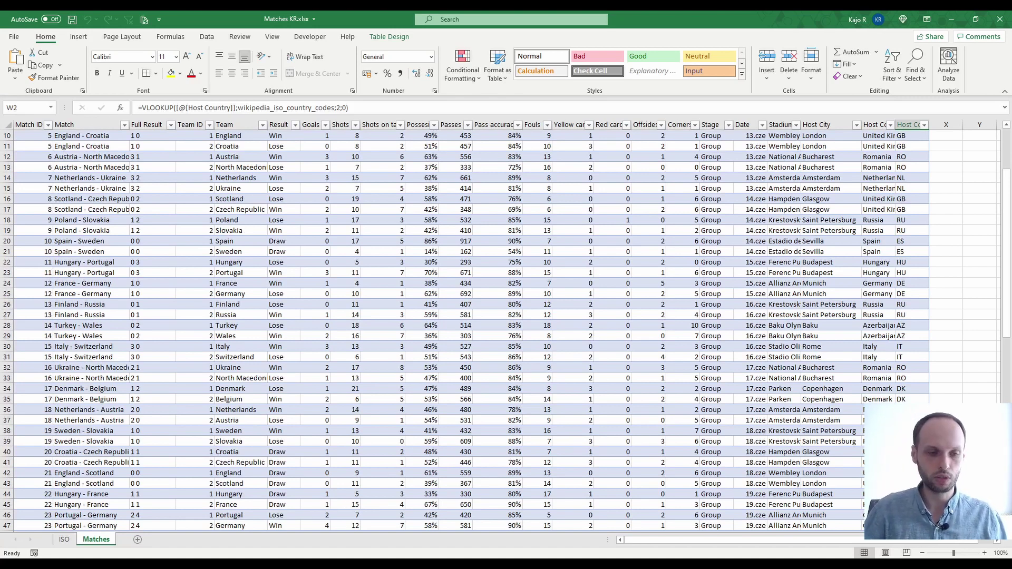
Switch to Tableau Public and unhide all worksheets used by the Map of Goals and Team Overview dashboards.
key("alt+Tab")
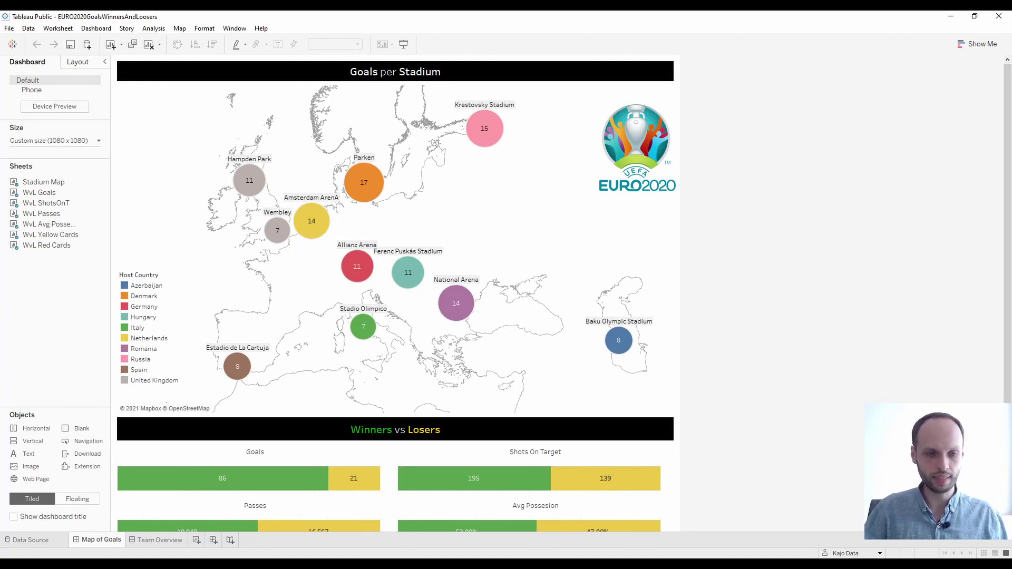
right_click(90, 542)
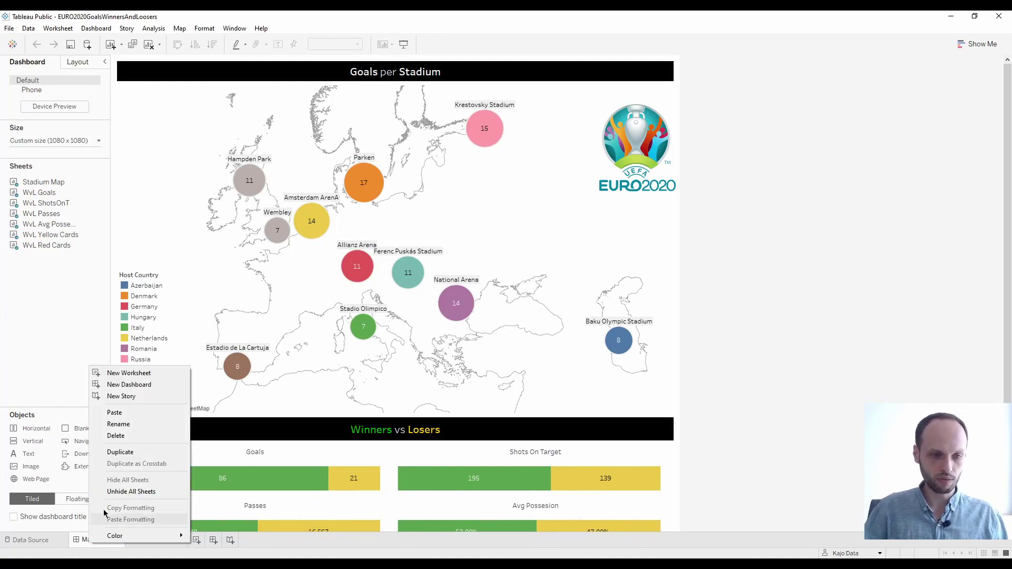
left_click(152, 492)
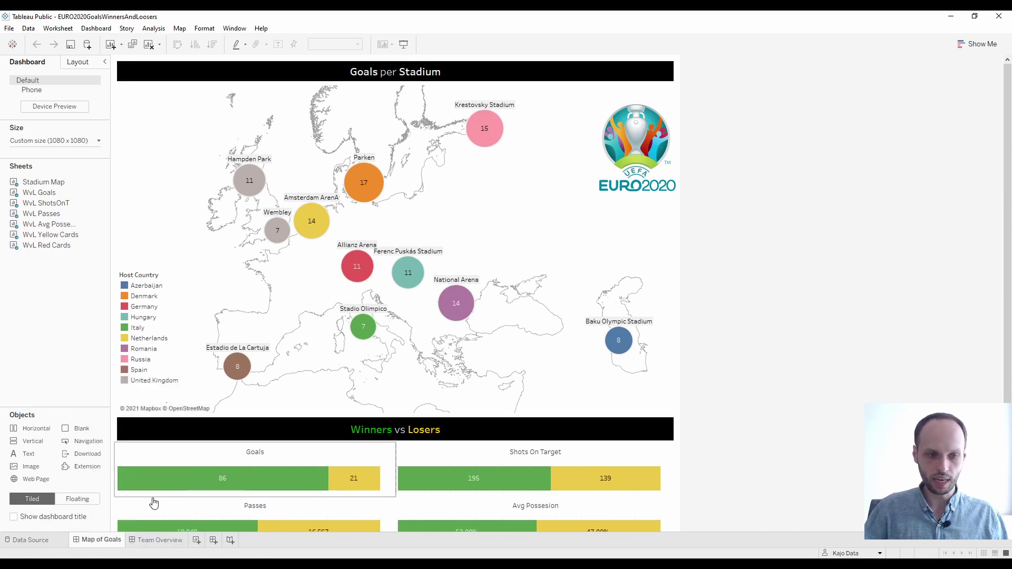
right_click(526, 545)
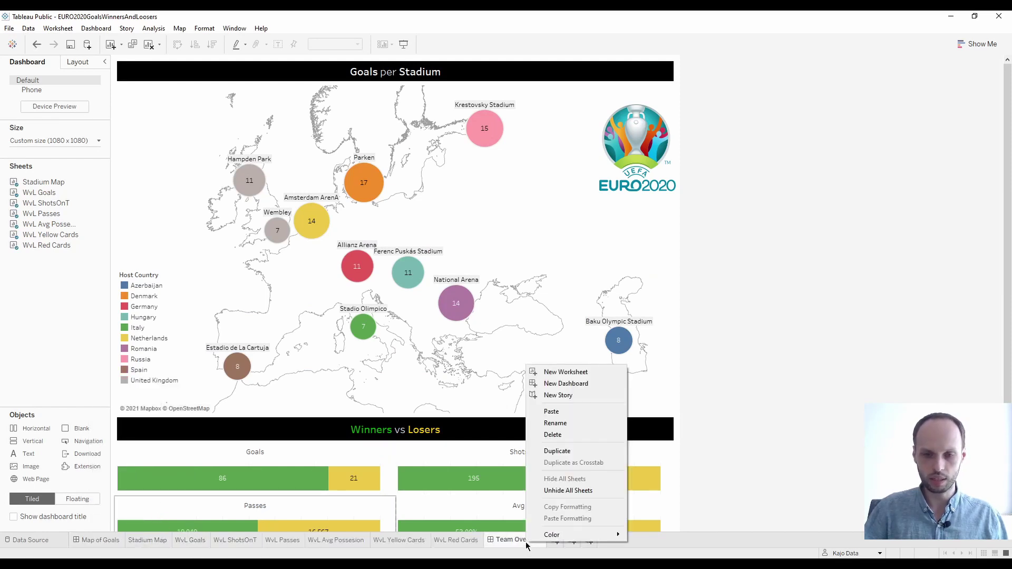
left_click(570, 491)
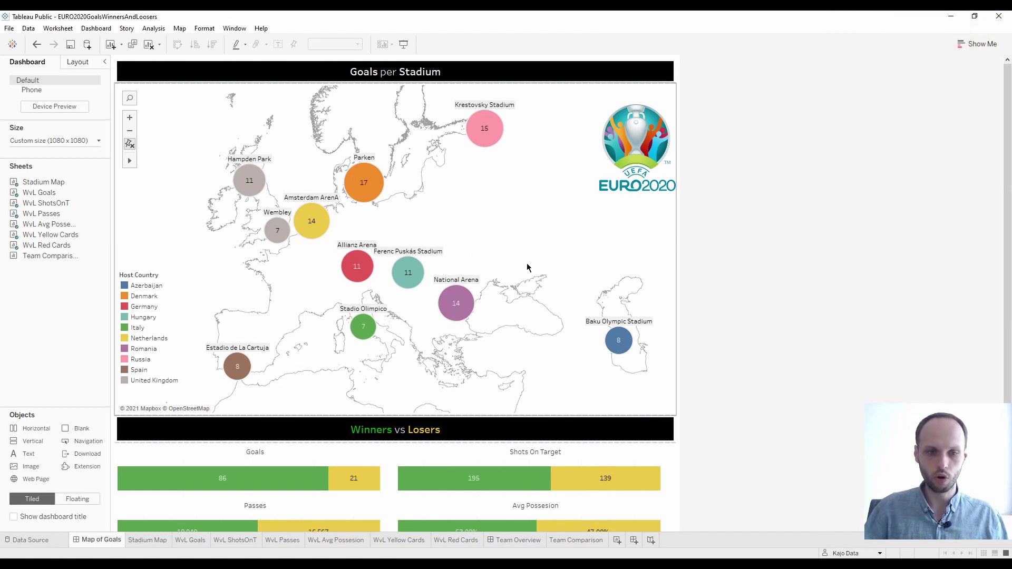
View the Team Overview and Map of Goals dashboards and examine the fields of the Matches data source.
left_click(514, 542)
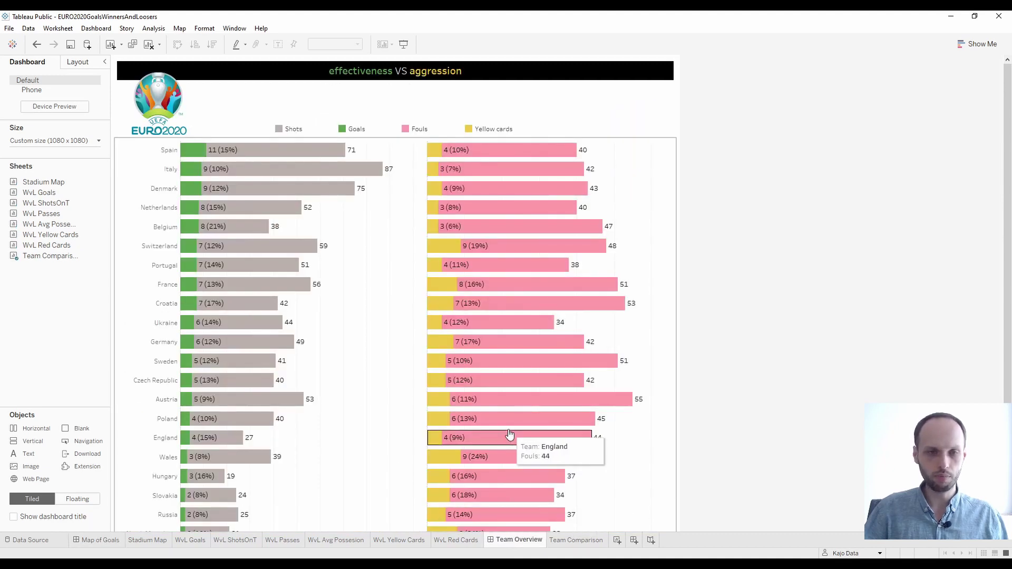
left_click(87, 541)
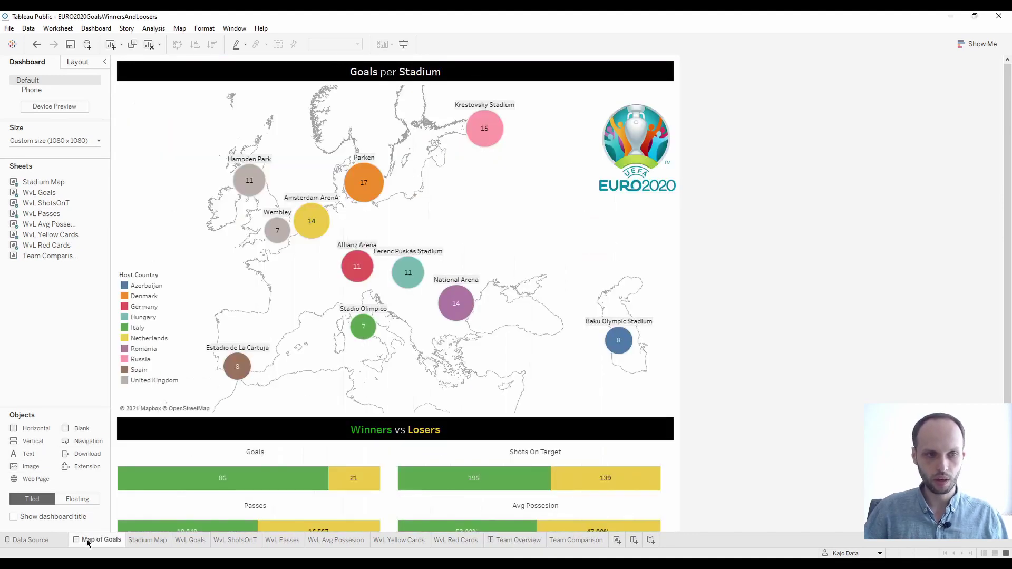
left_click(31, 547)
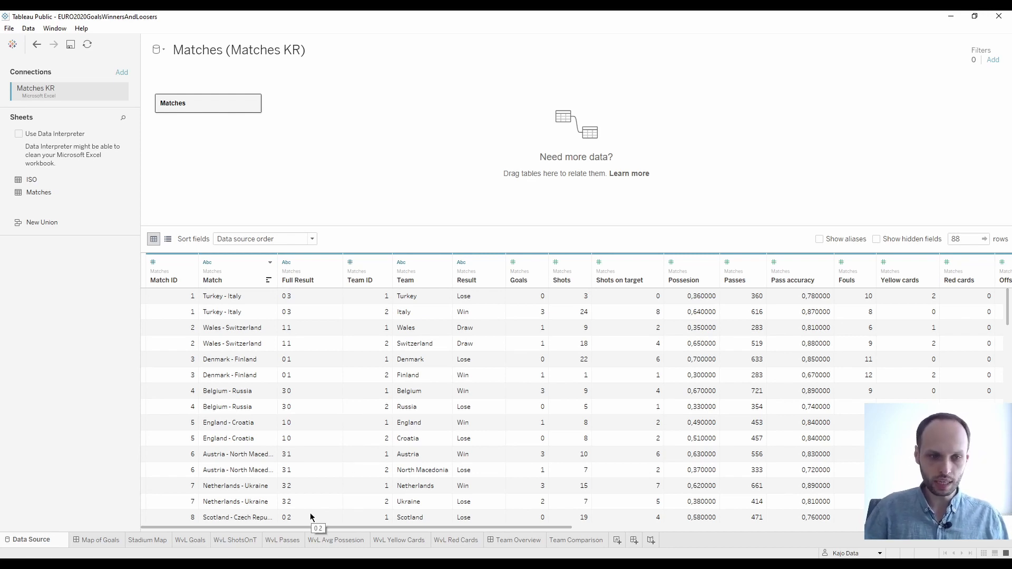
left_click_drag(327, 531, 390, 535)
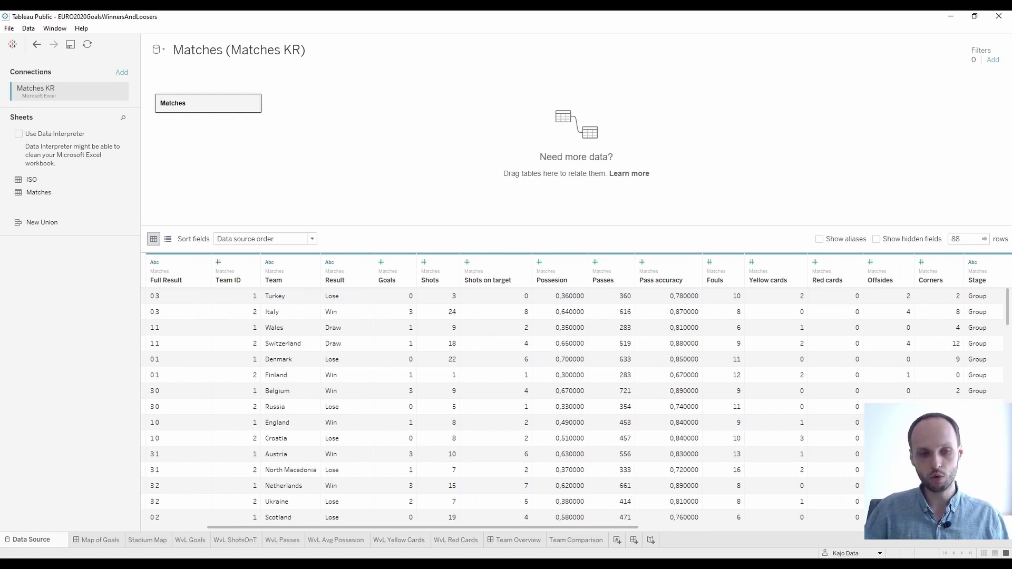
Check the first records of the Matches sheet in Excel, and return to the Map of Goals dashboard in Tableau Public.
mouse_move(116, 564)
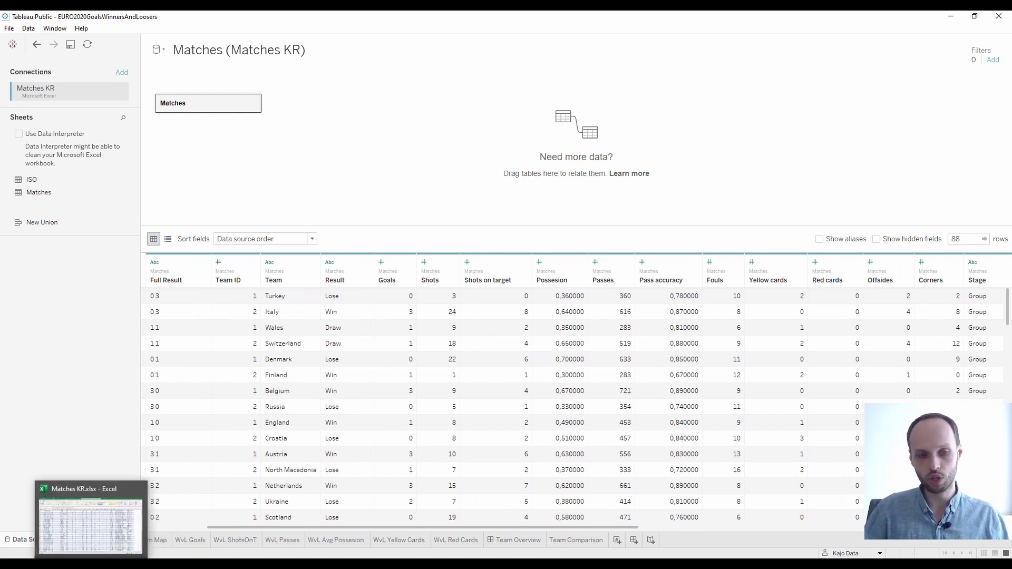
left_click(129, 484)
scroll(184, 449, "up", 3)
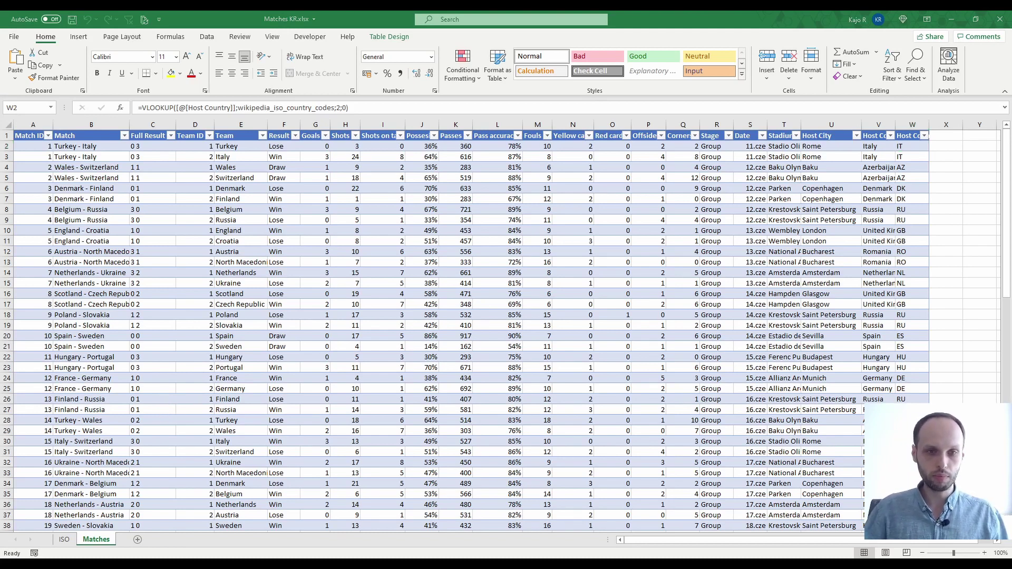
key("alt+Tab")
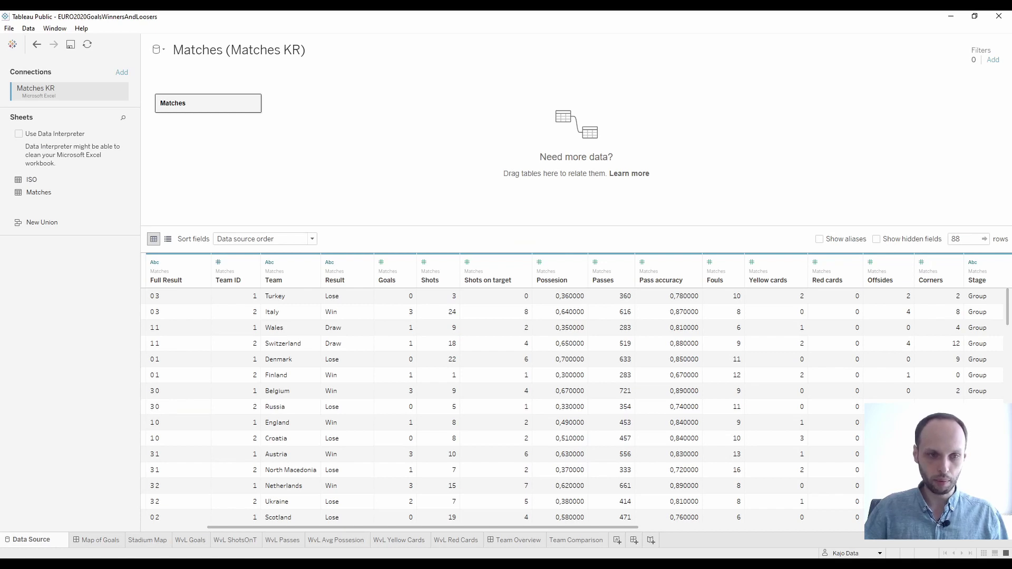
left_click(106, 541)
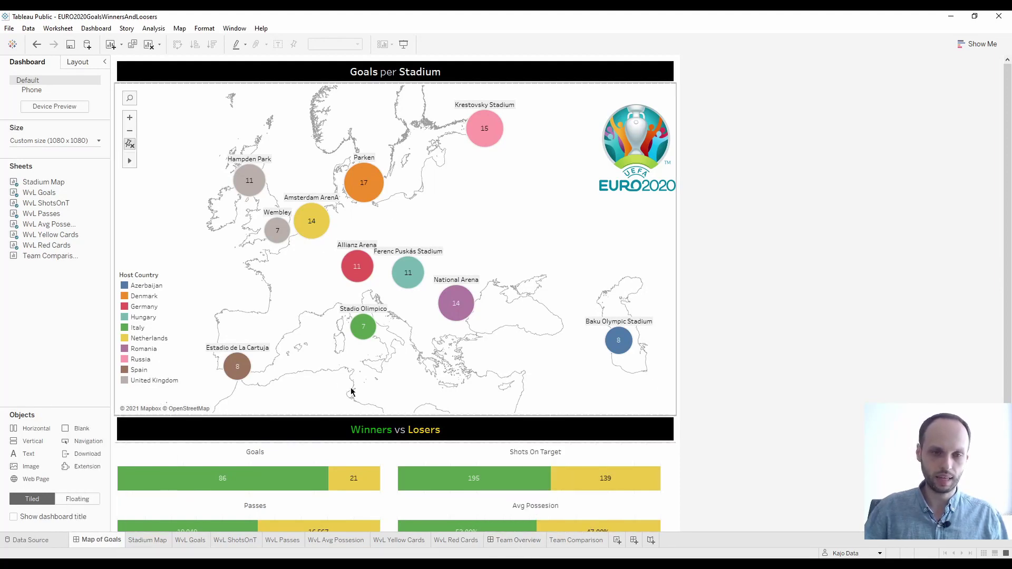
Open the Stadium Map worksheet and turn off Dual Axis on the second Latitude field to compare the two separate maps.
left_click(145, 541)
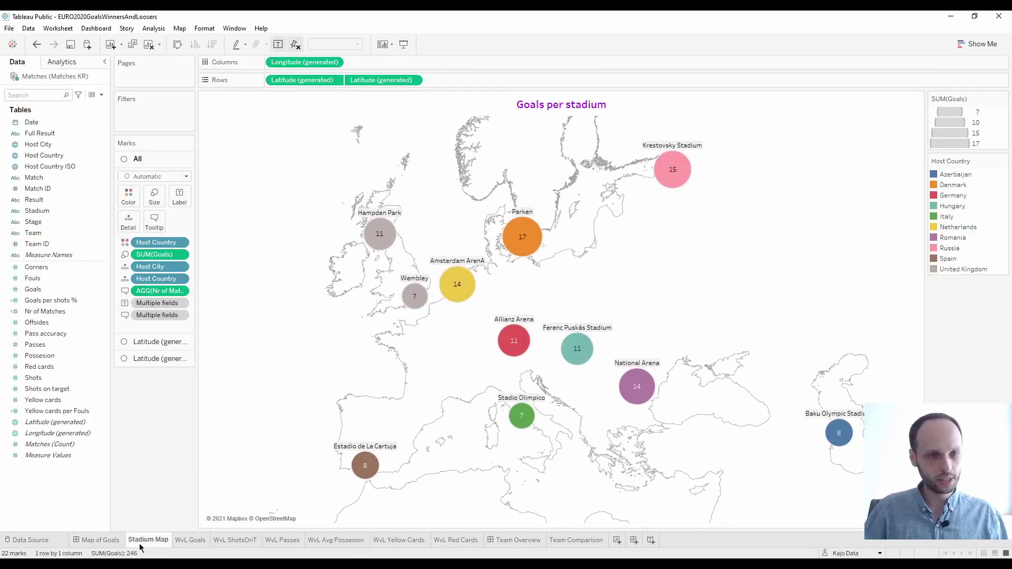
mouse_move(141, 548)
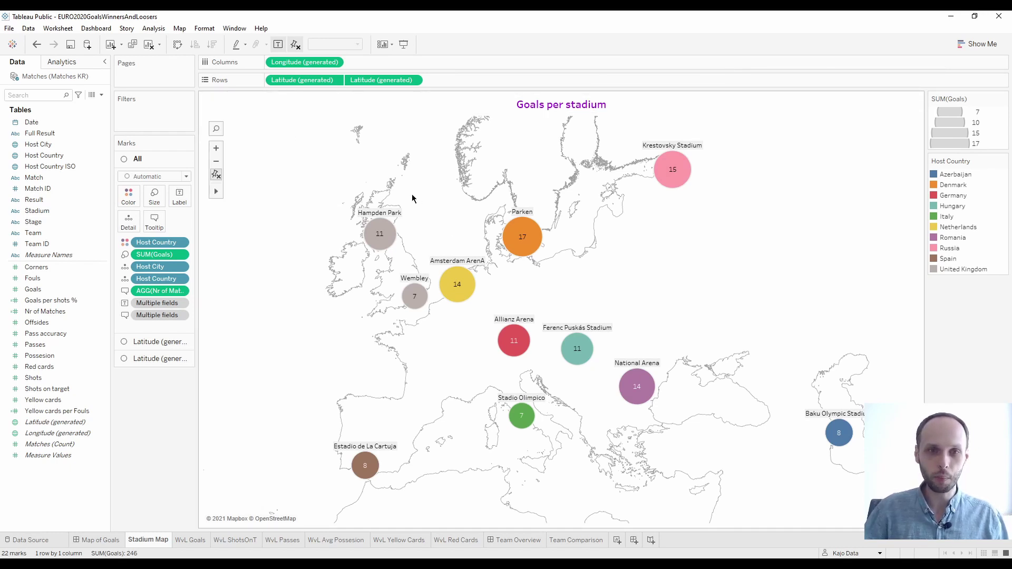
right_click(367, 82)
left_click(401, 170)
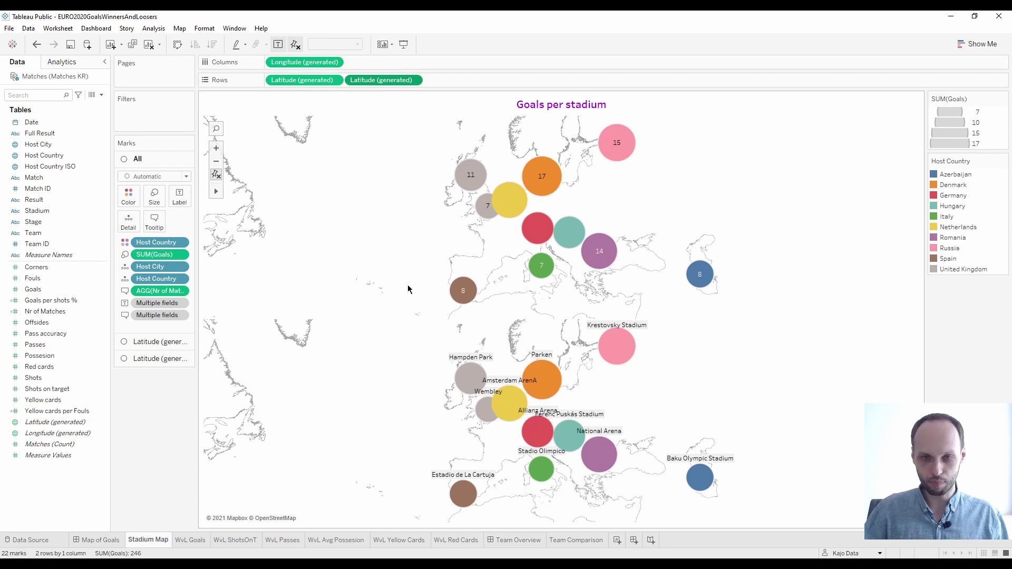
mouse_move(462, 295)
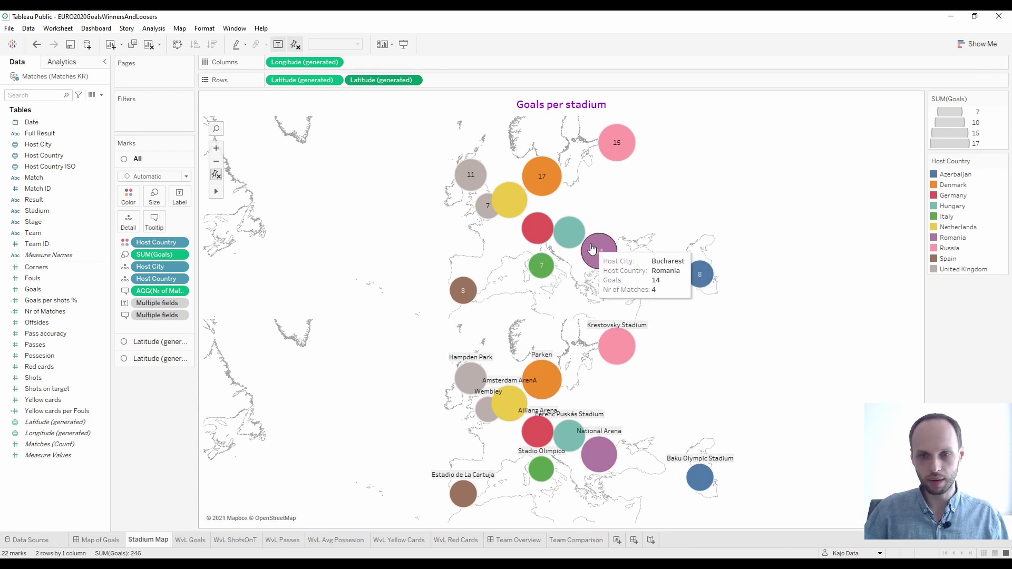
mouse_move(545, 189)
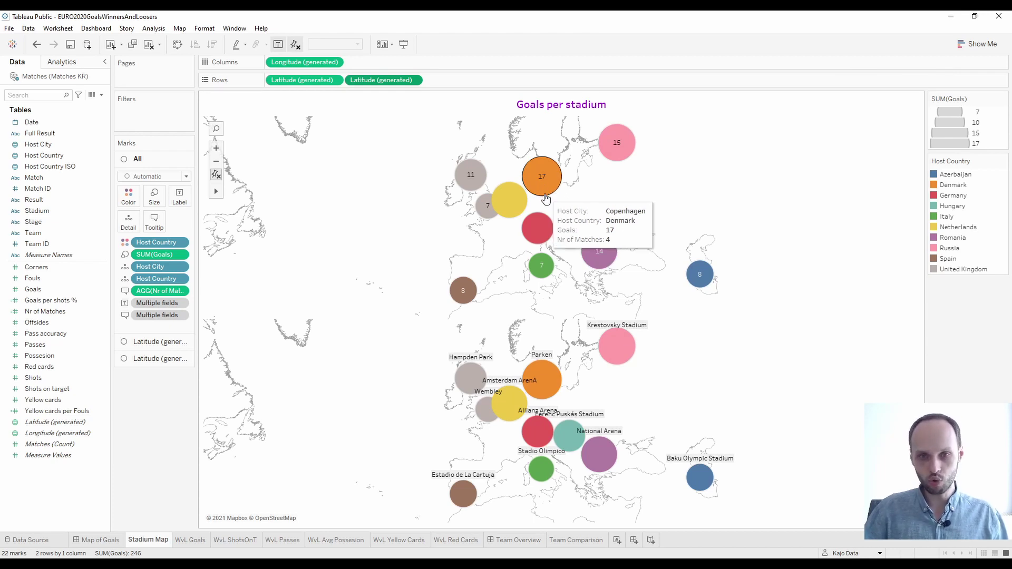
mouse_move(543, 366)
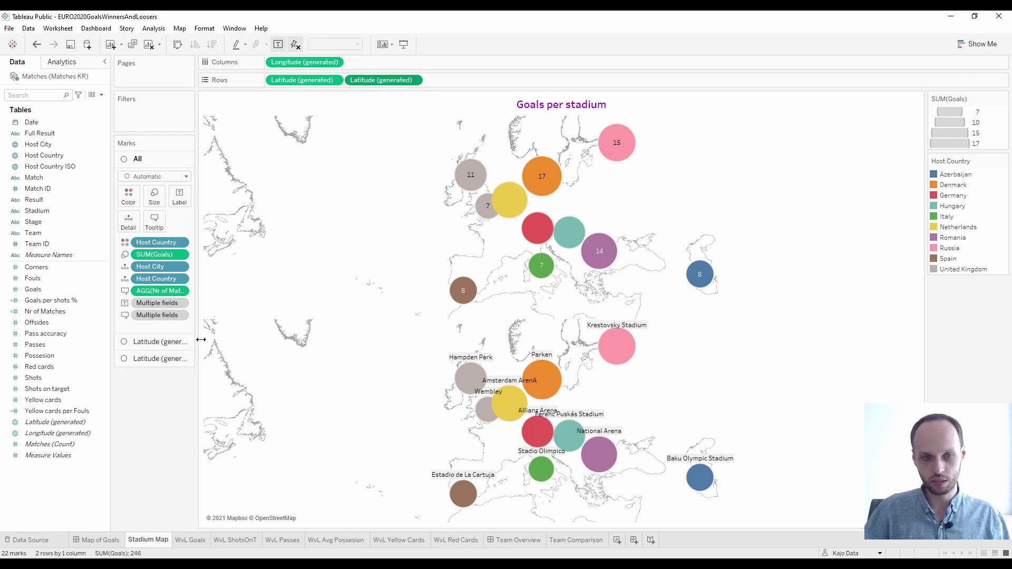
Widen the Marks card to inspect the fields of both Latitude layers, and recombine the two maps with Dual Axis.
left_click_drag(198, 344, 265, 332)
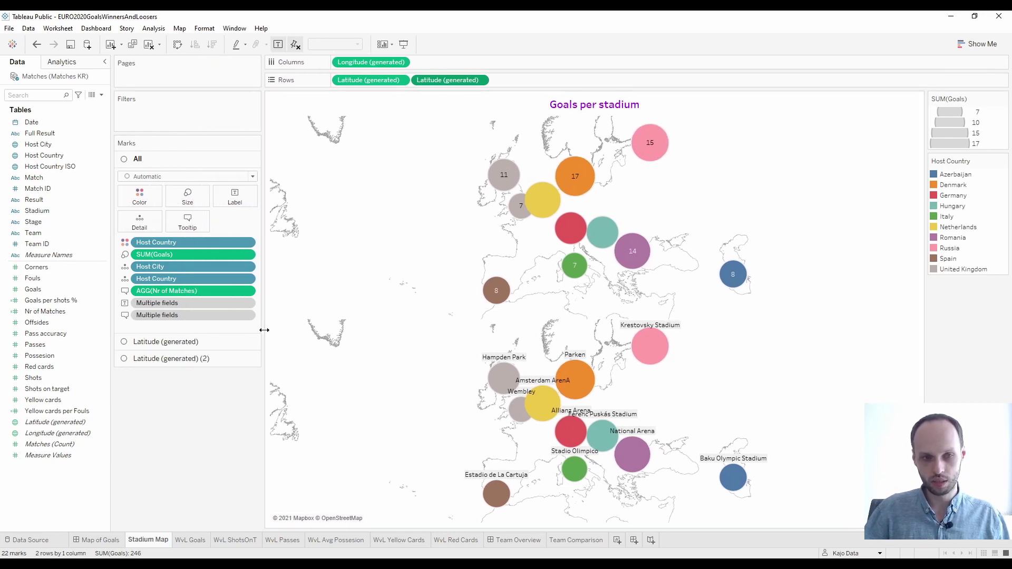
left_click(195, 346)
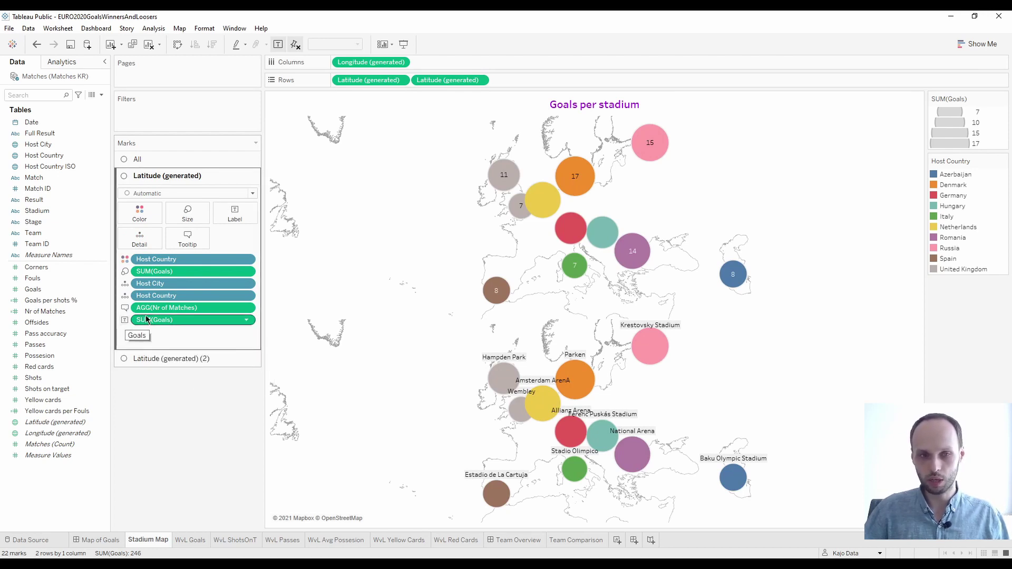
left_click(183, 358)
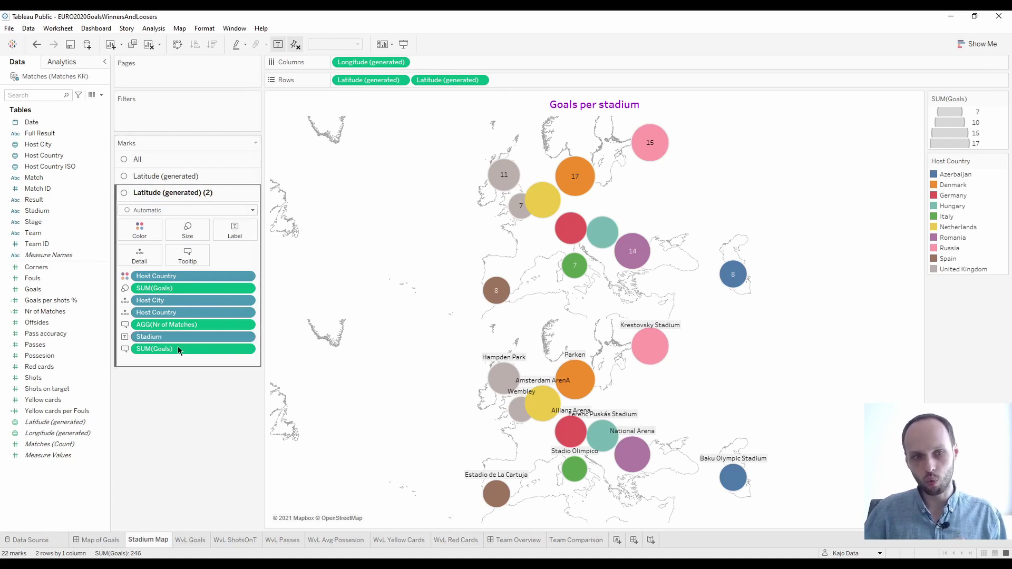
right_click(439, 80)
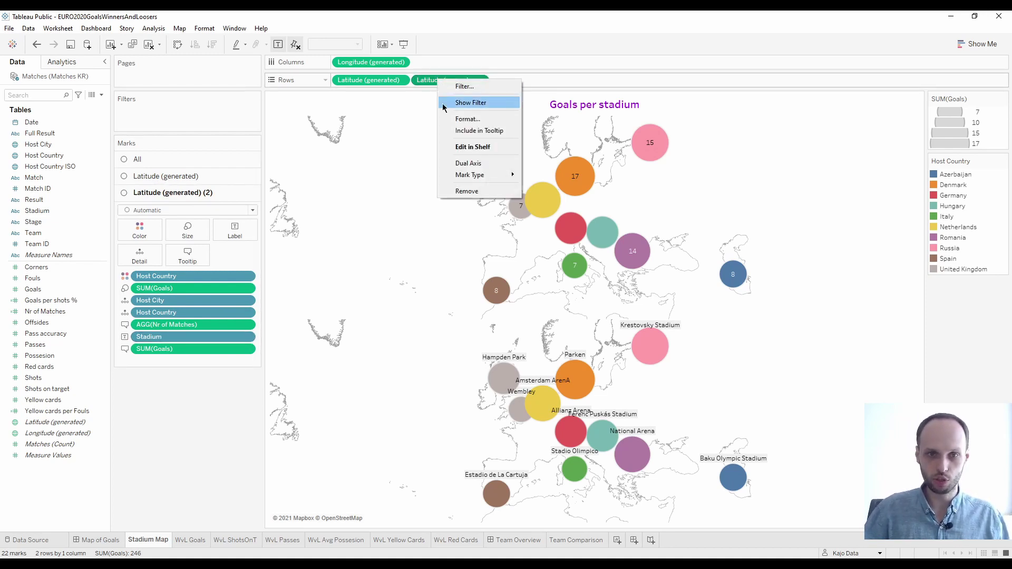
left_click(468, 164)
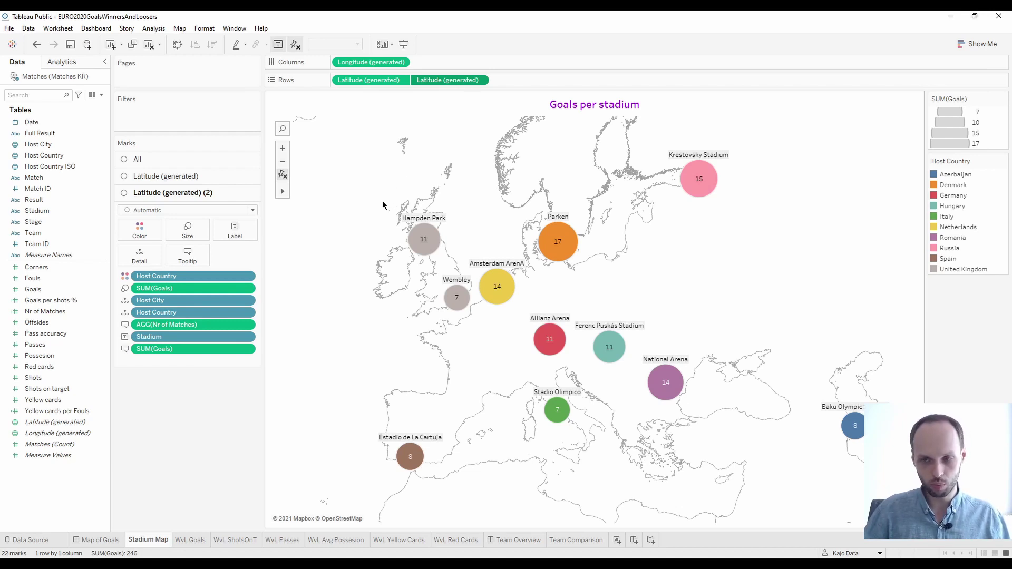
Return to the Map of Goals dashboard and examine the Winners vs Losers bar charts below the map.
left_click(100, 539)
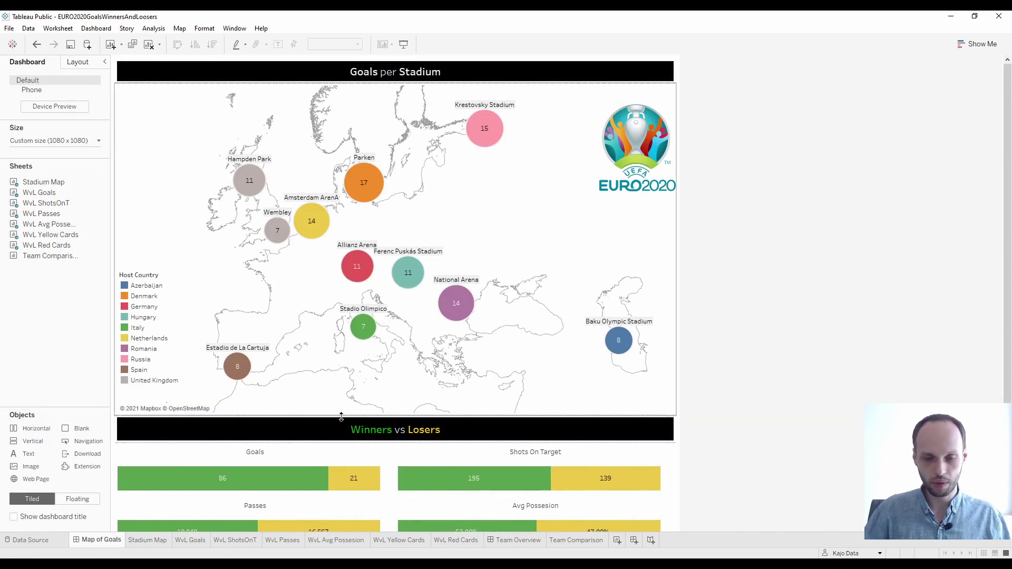
scroll(717, 440, "down", 3)
scroll(716, 438, "down", 1)
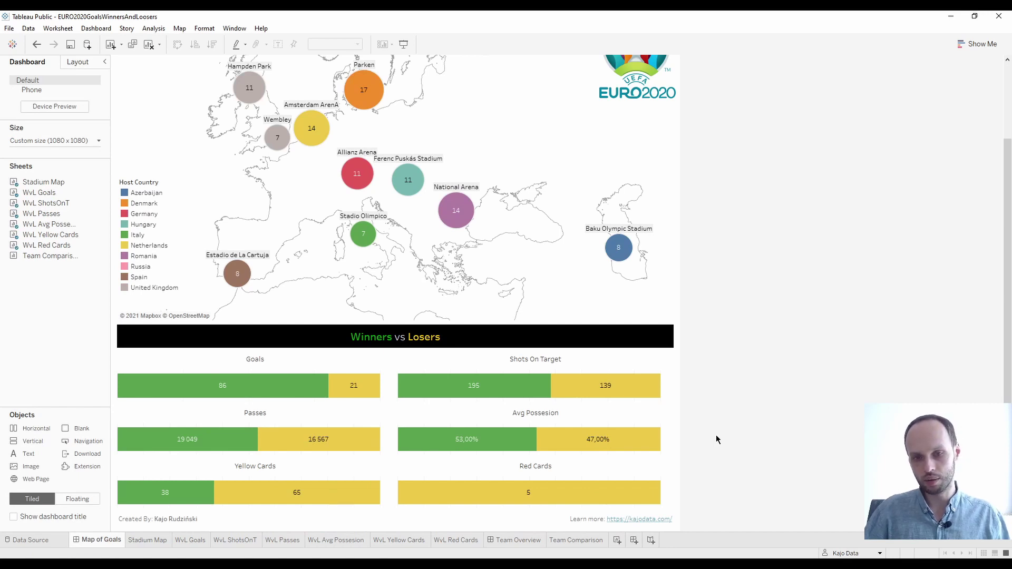
mouse_move(128, 393)
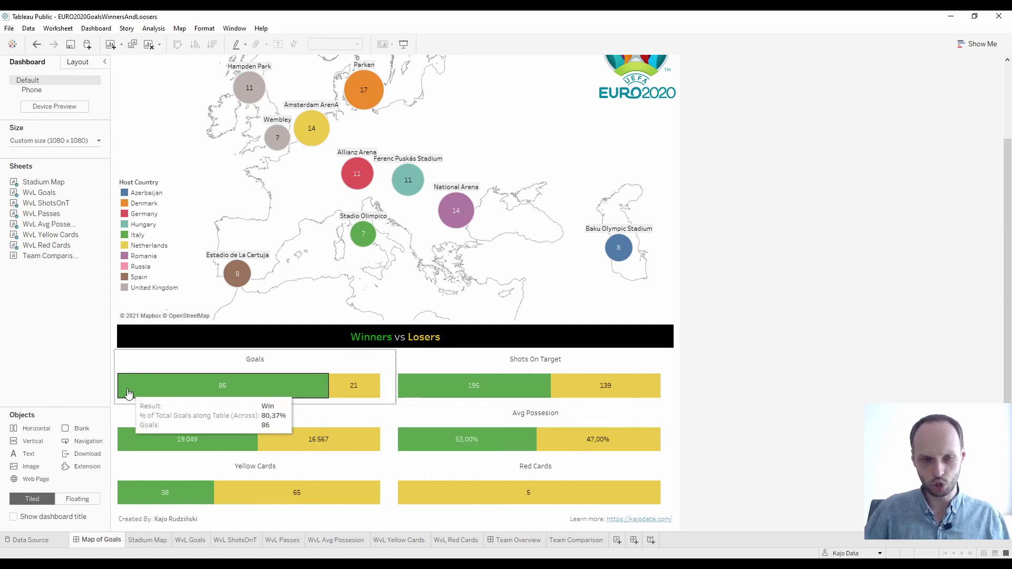
mouse_move(473, 503)
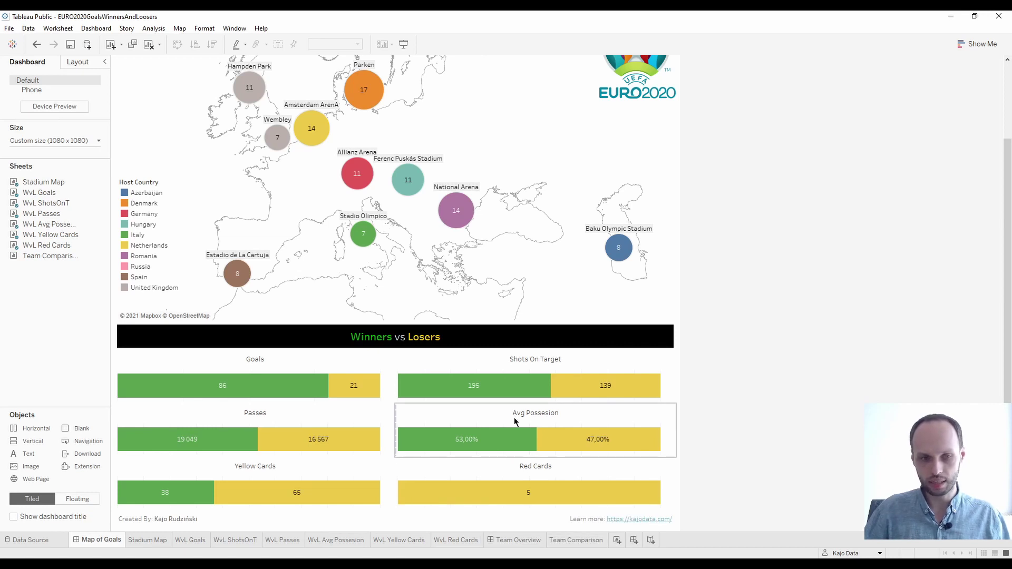
Go to the Shots On Target chart's worksheet from the dashboard, examine its setup, and return to the Map of Goals dashboard.
left_click(663, 362)
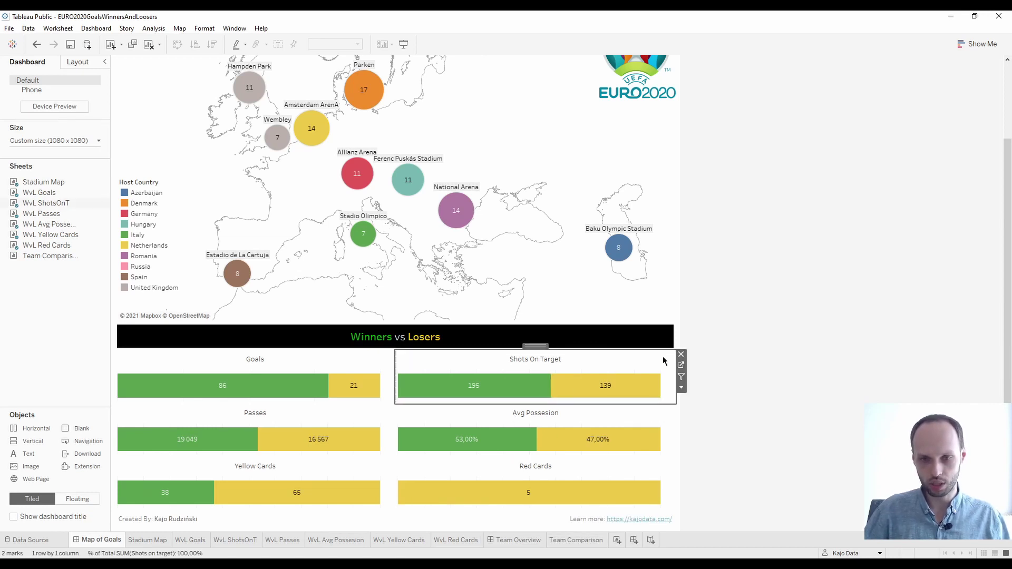
left_click(681, 365)
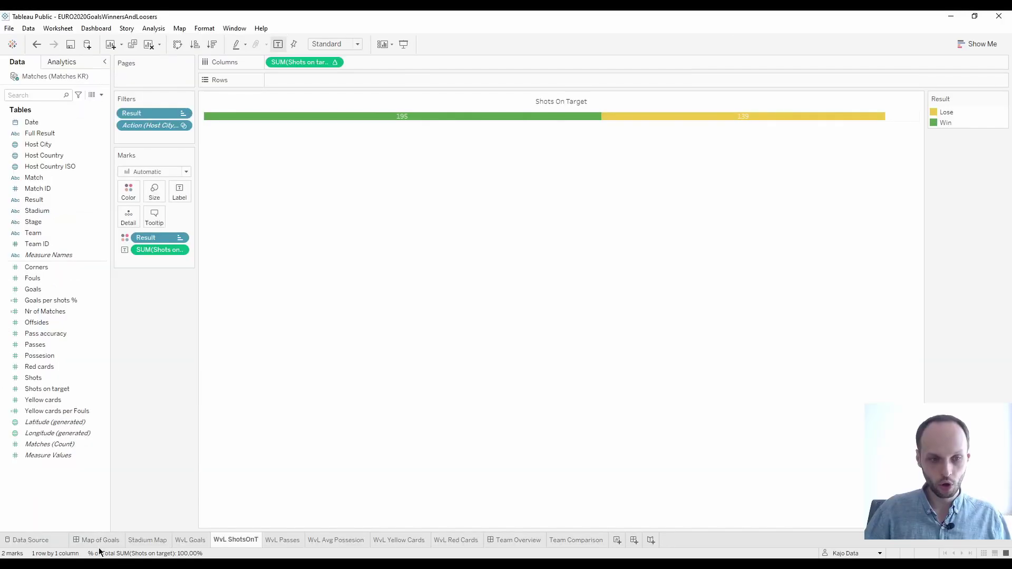
left_click(99, 539)
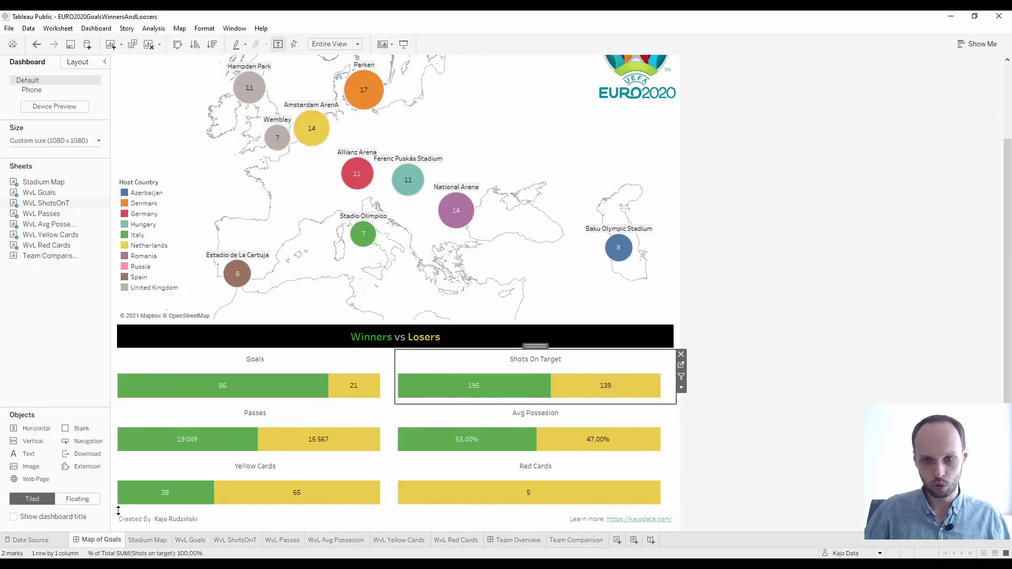
scroll(453, 279, "up", 2)
scroll(453, 279, "down", 2)
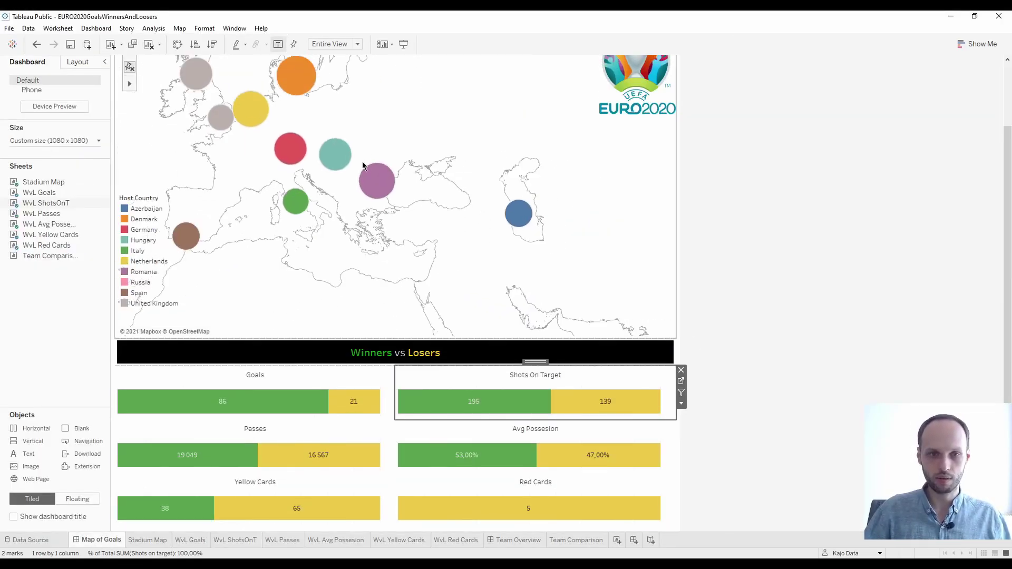
left_click(728, 199)
scroll(730, 202, "up", 2)
scroll(729, 202, "up", 2)
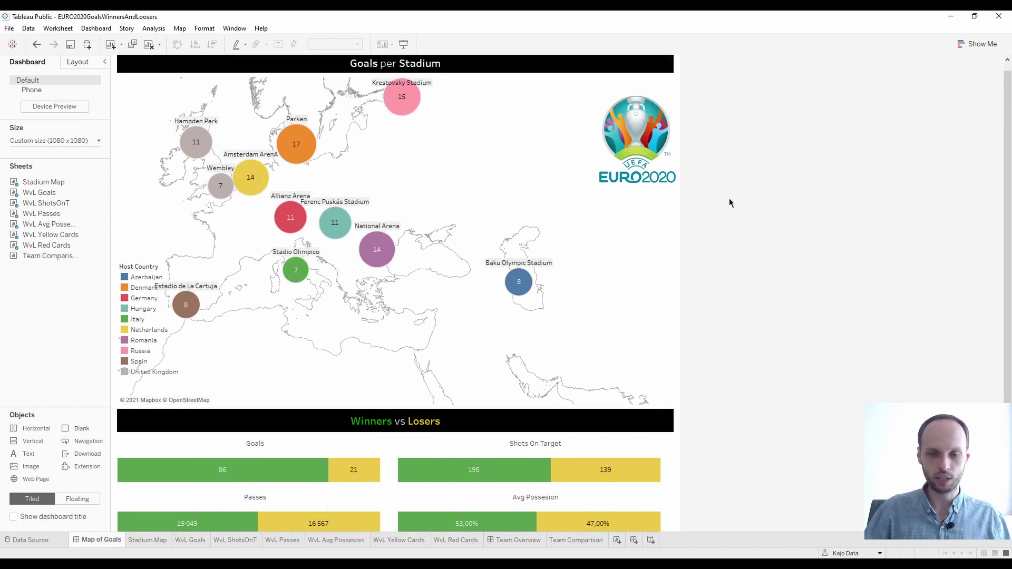
Select the stadium map on the dashboard and filter the Winners vs Losers charts by Baku Olympic Stadium to examine its figures.
left_click(616, 242)
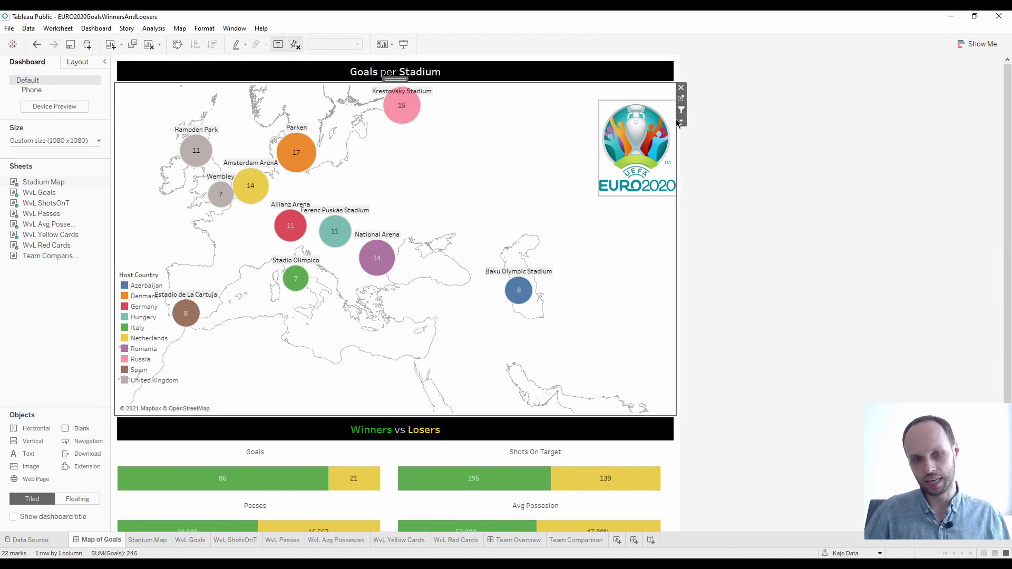
left_click(731, 340)
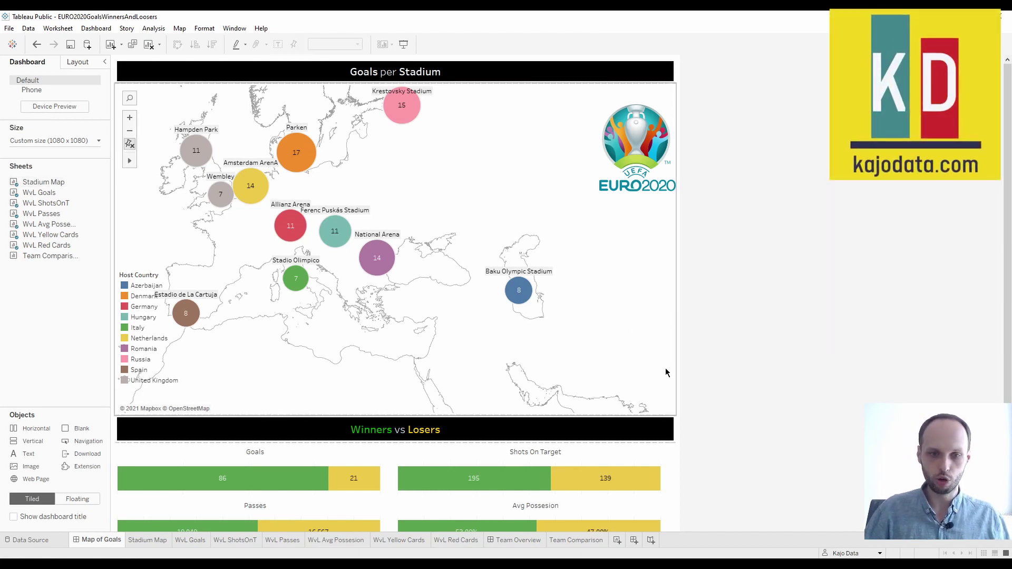
mouse_move(275, 499)
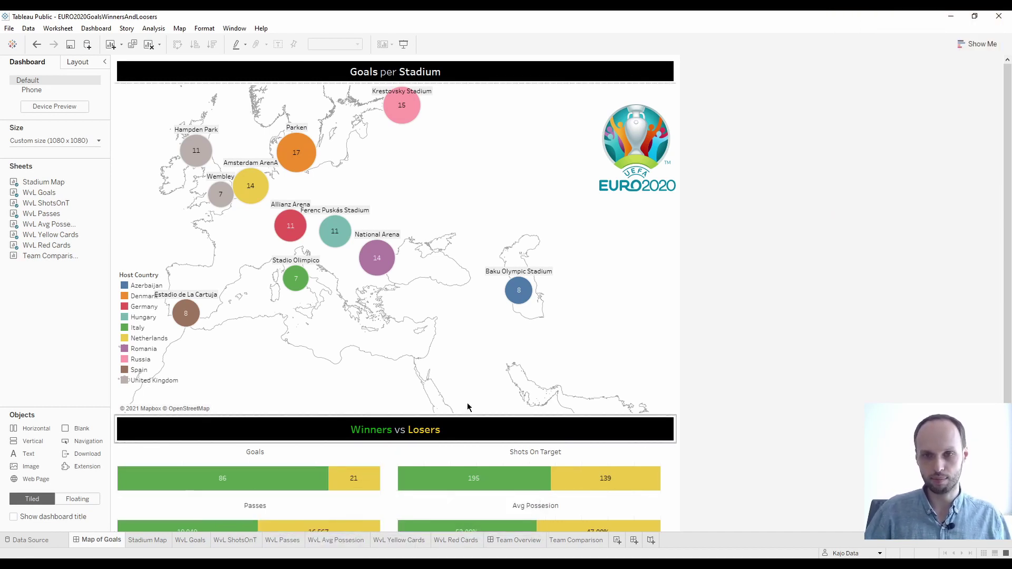
left_click(595, 262)
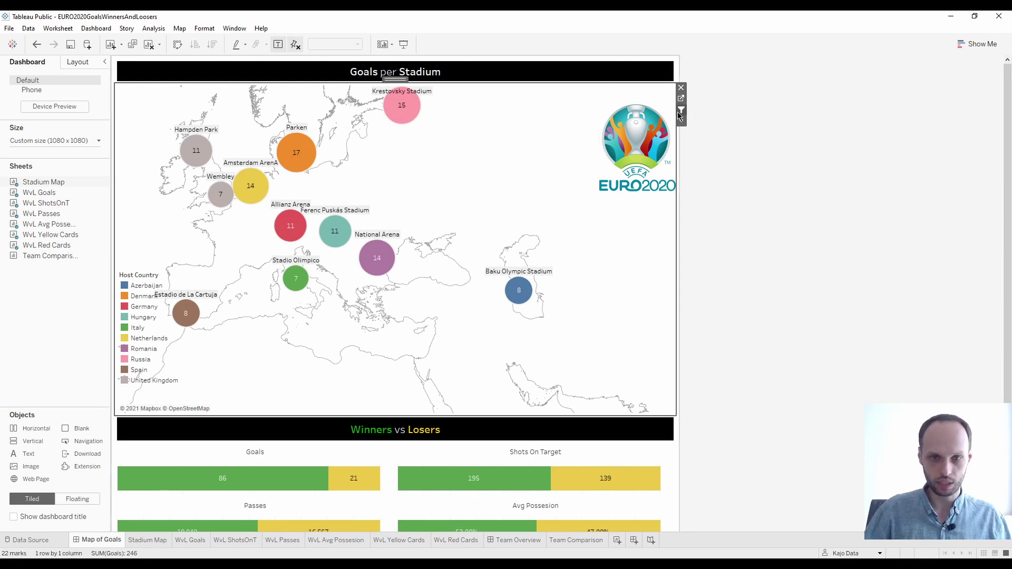
mouse_move(527, 308)
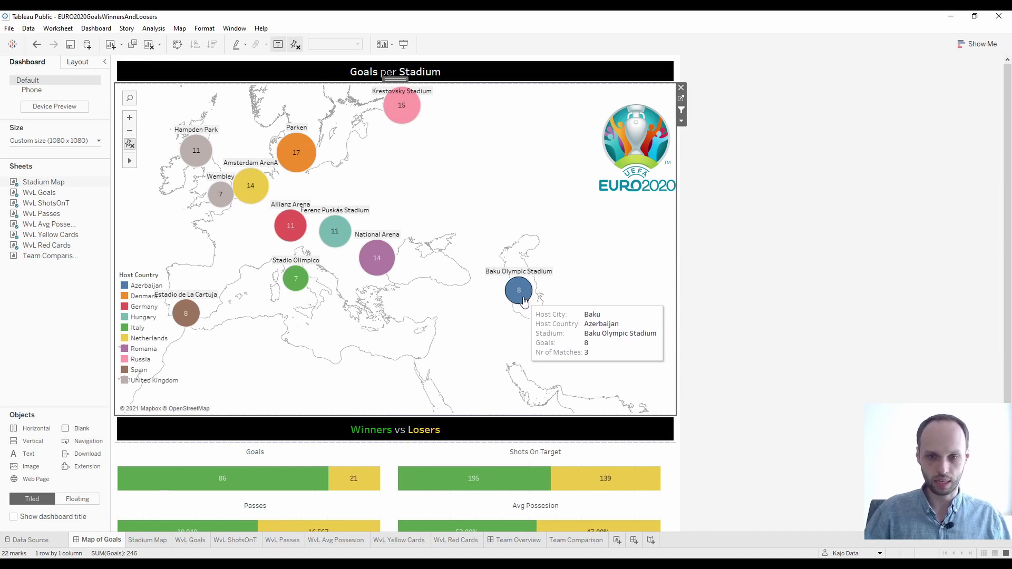
left_click(524, 300)
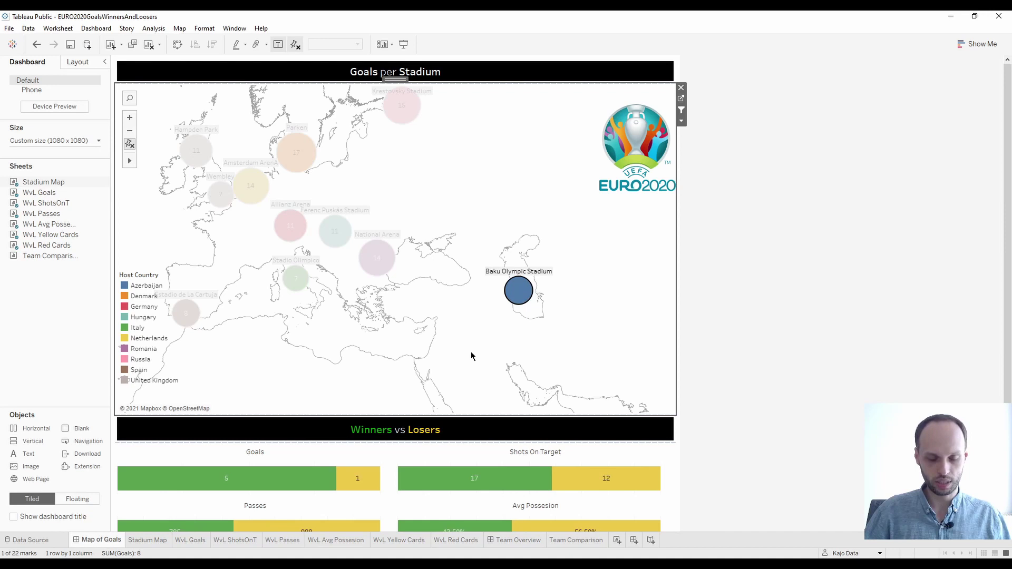
mouse_move(209, 489)
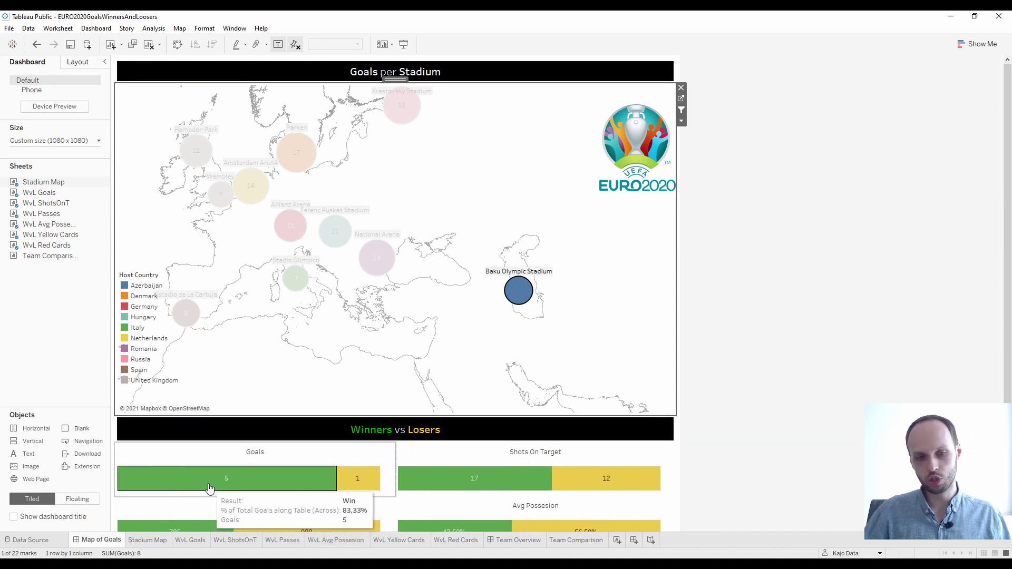
mouse_move(346, 478)
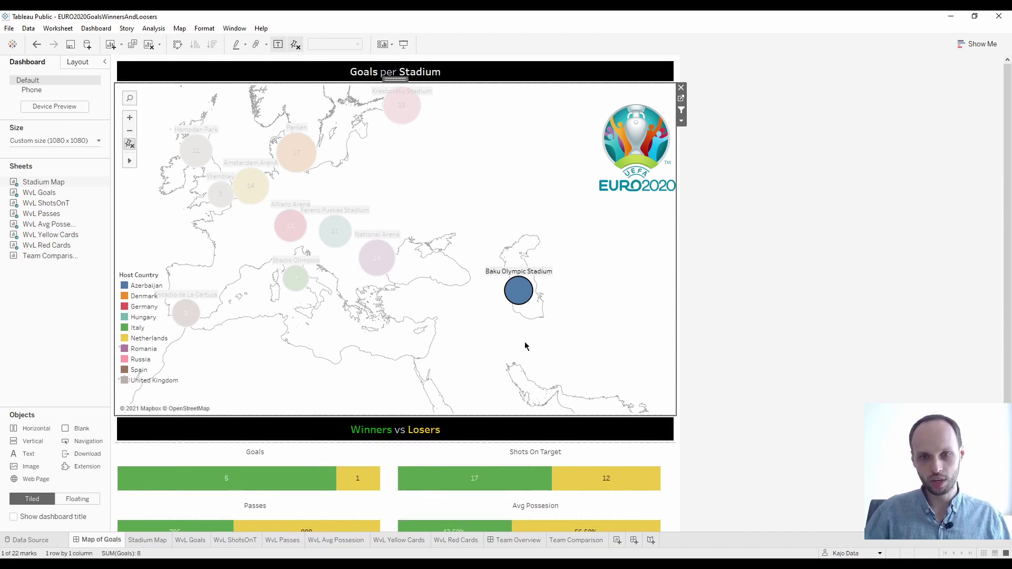
mouse_move(533, 311)
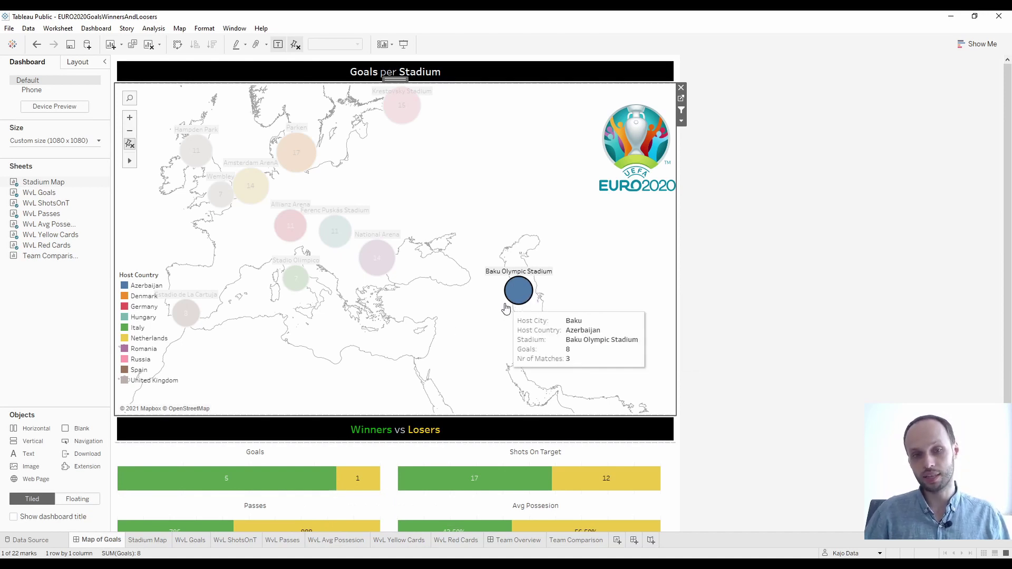
mouse_move(506, 301)
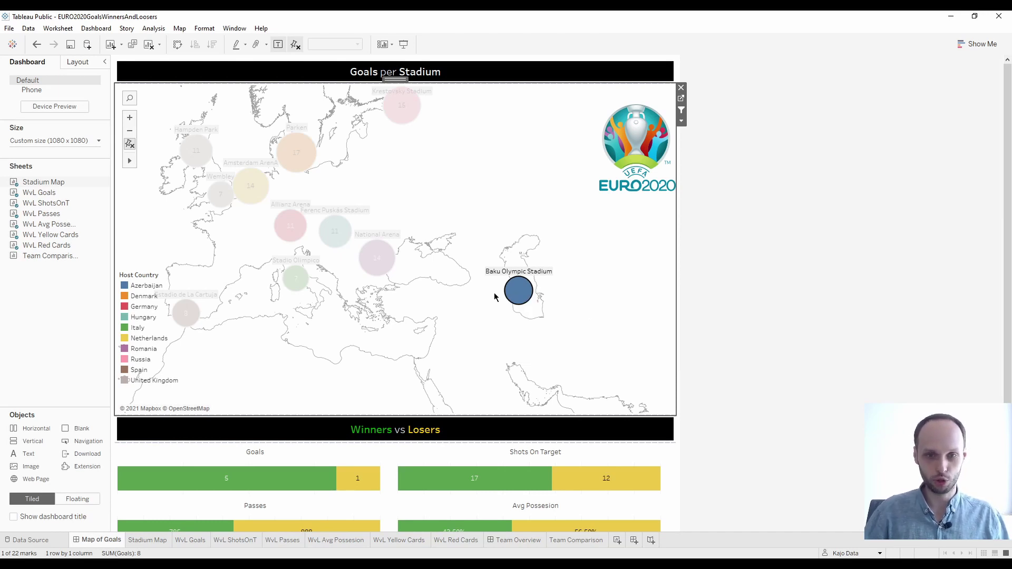
mouse_move(530, 290)
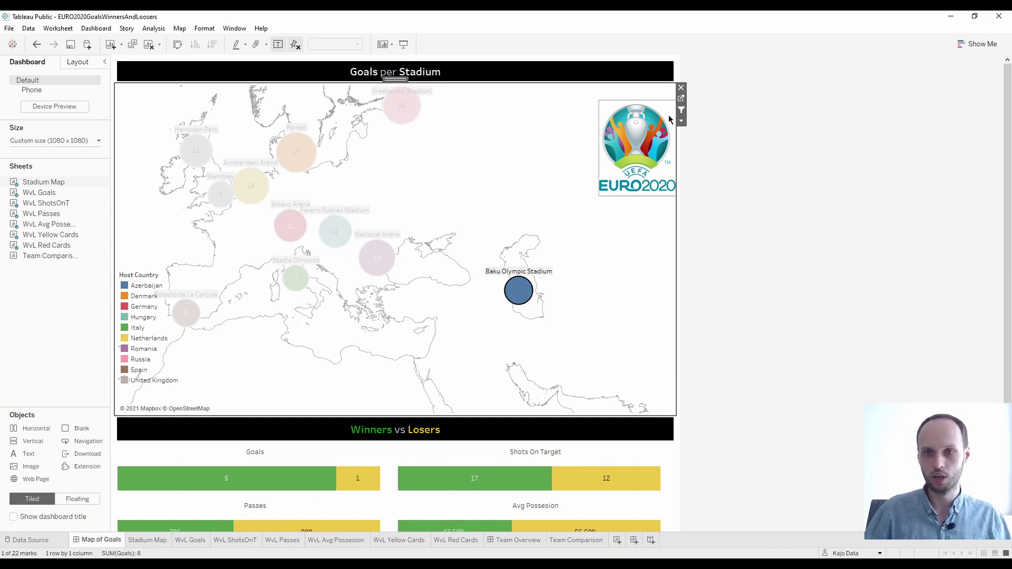
mouse_move(346, 267)
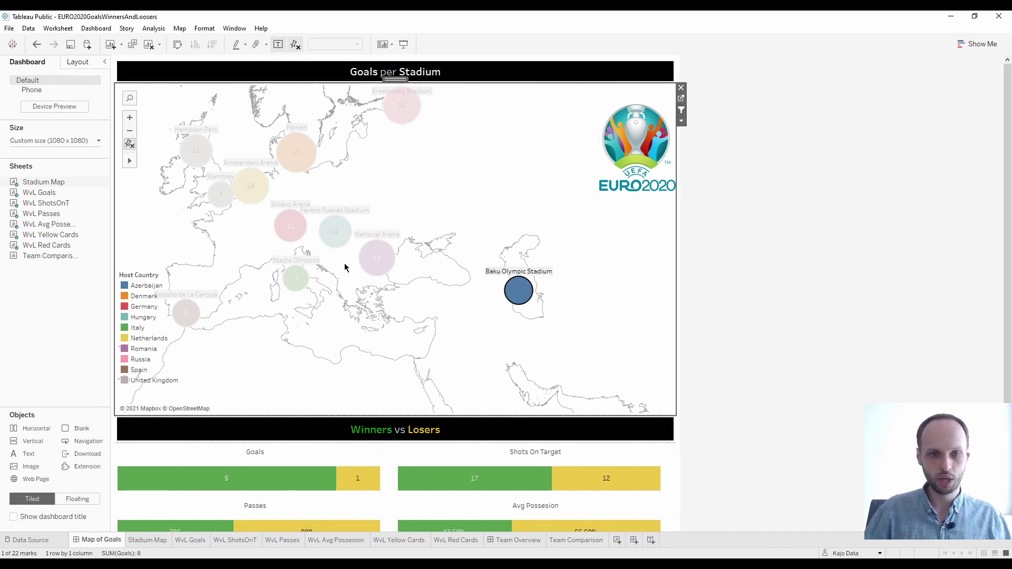
Filter the Winners vs Losers charts by Ferenc Puskás Stadium, check its Goals bar, and switch the filter to Parken.
left_click(333, 248)
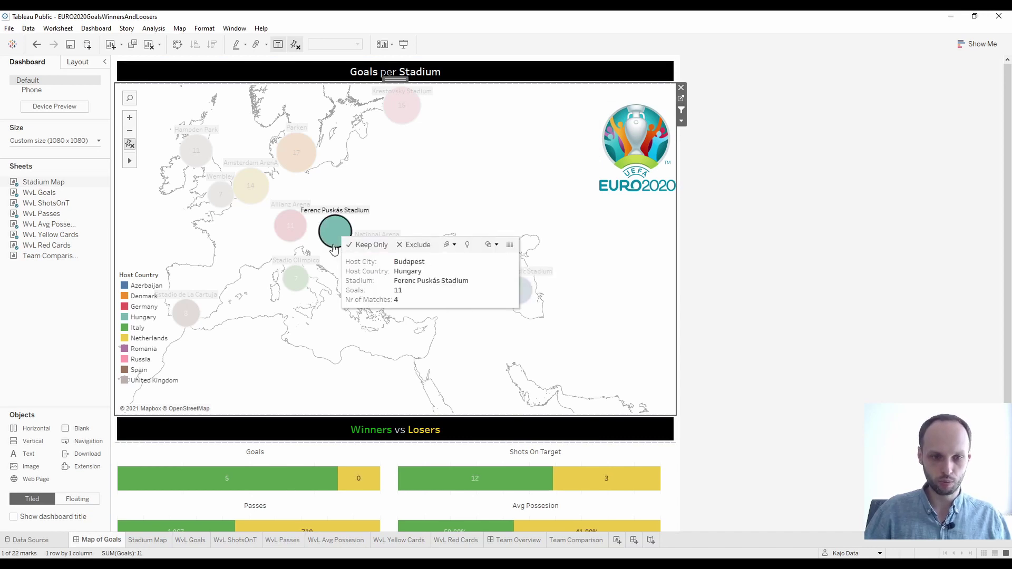
mouse_move(328, 493)
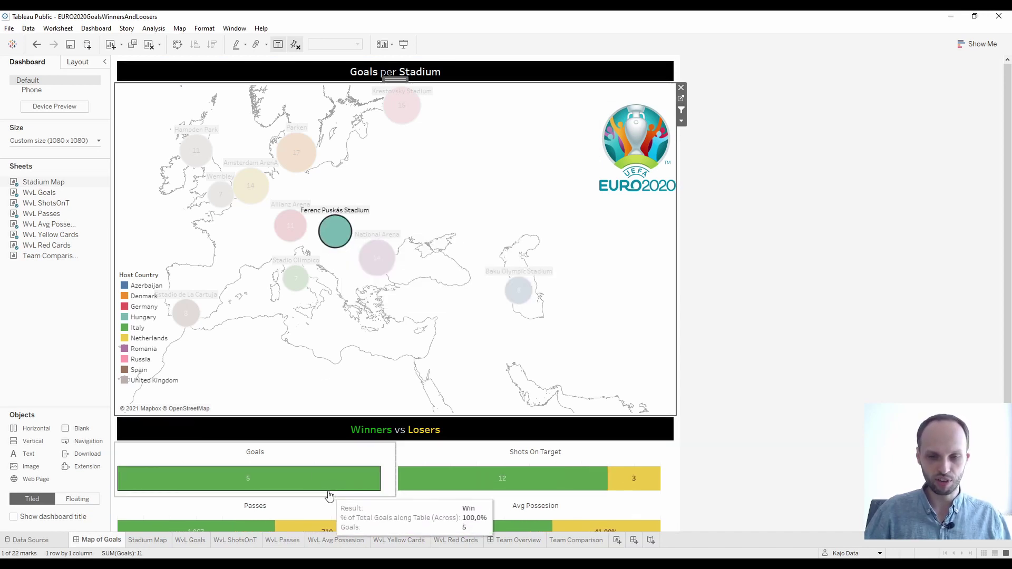
left_click(300, 174)
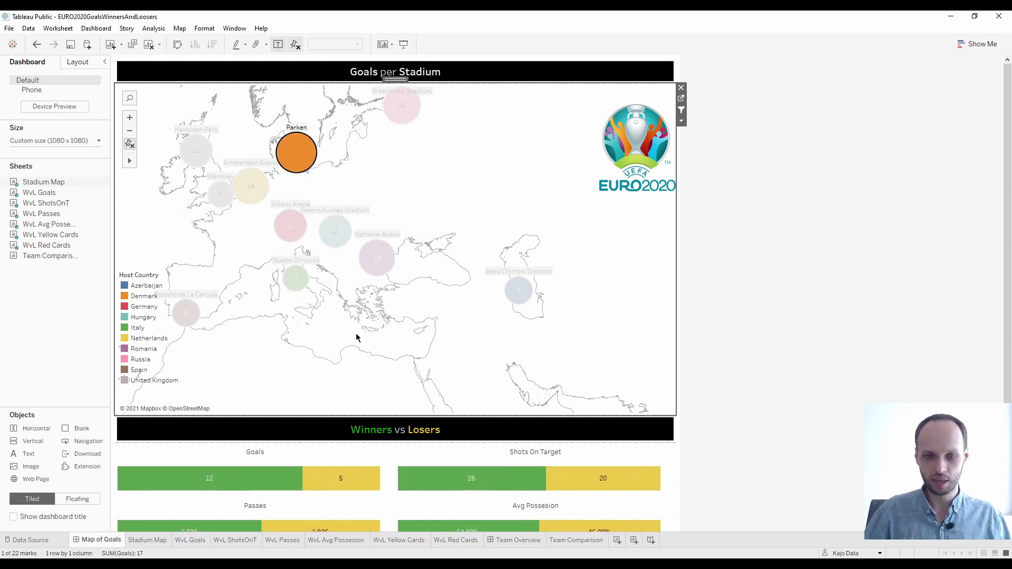